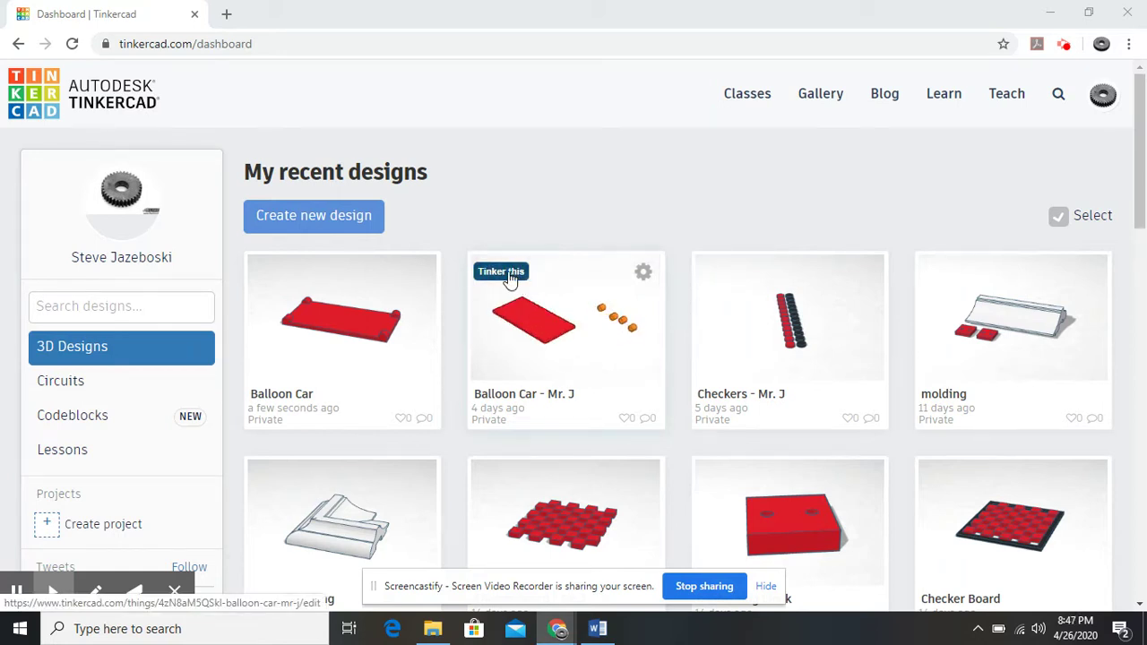
# Step: Open the balloon car design with the loose cylinders and position the leftmost cylinder at ruler offsets 0 lengthwise and 0 widthwise
pyautogui.click(507, 276)
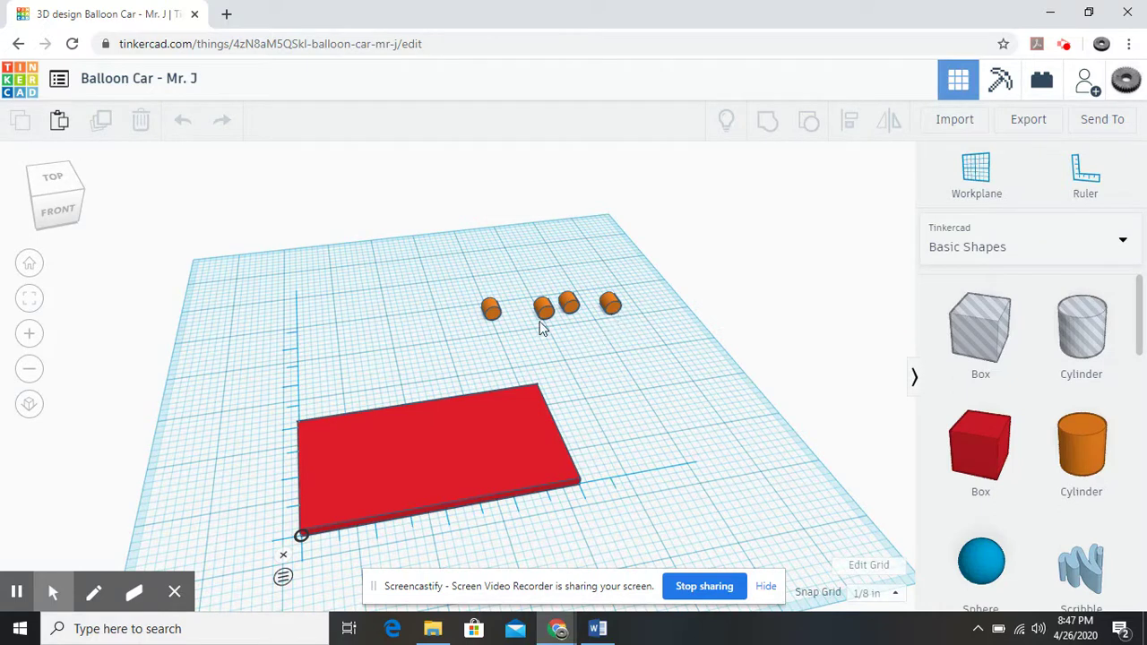
pyautogui.click(492, 310)
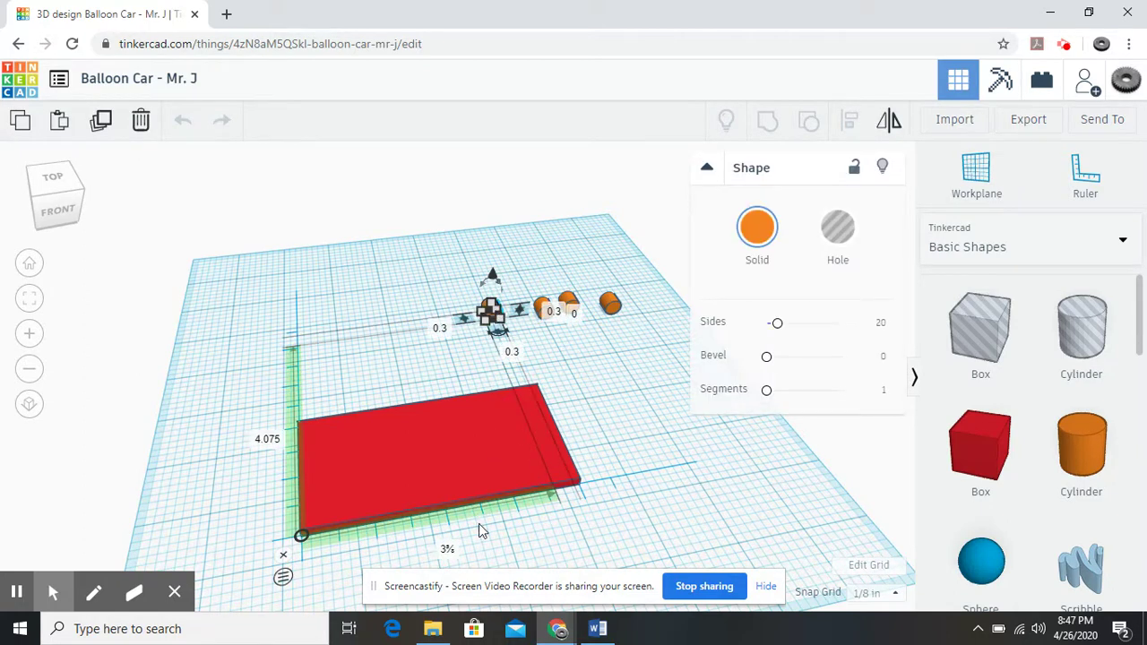
pyautogui.click(448, 552)
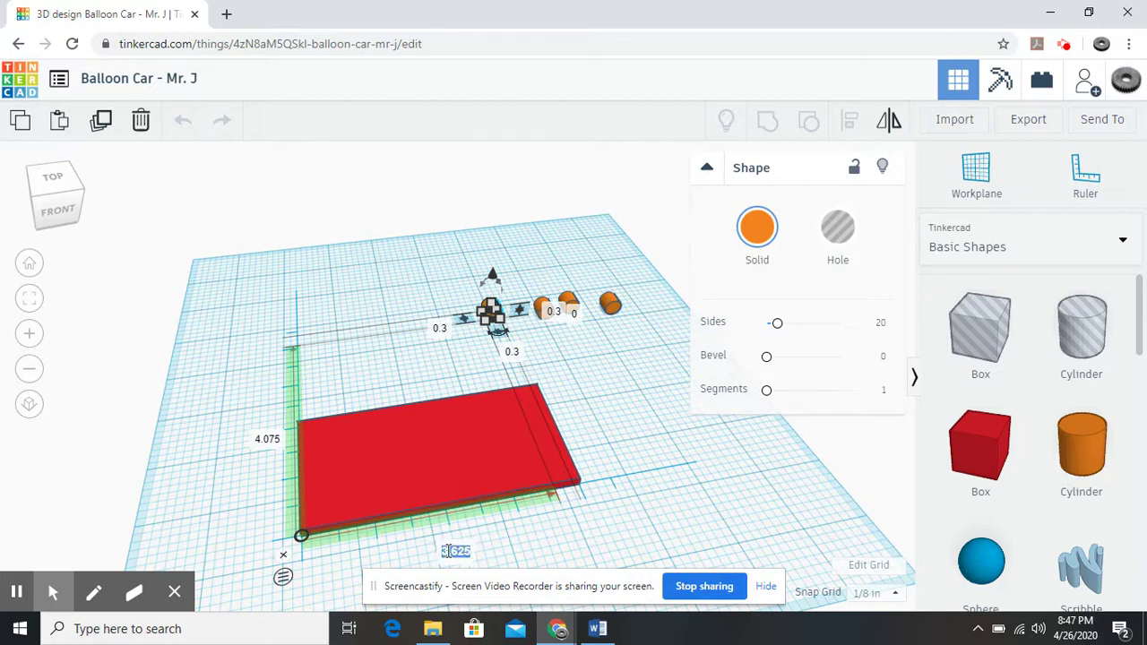
pyautogui.press('BackSpace')
pyautogui.write('0')
pyautogui.click(267, 437)
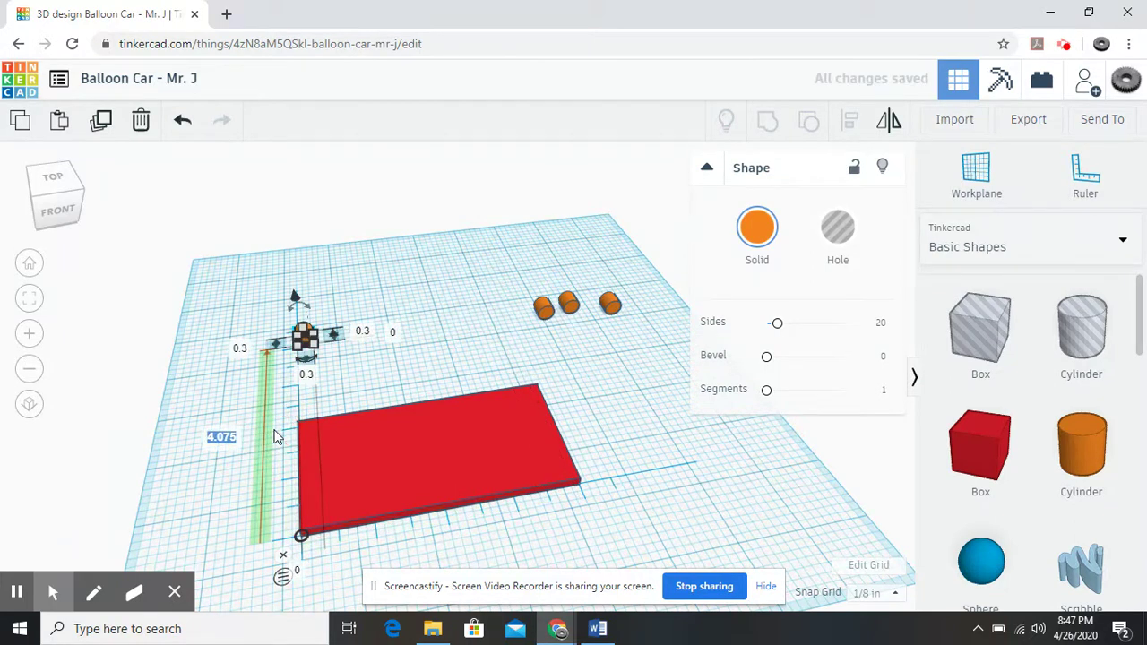
pyautogui.write('0')
pyautogui.press('Return')
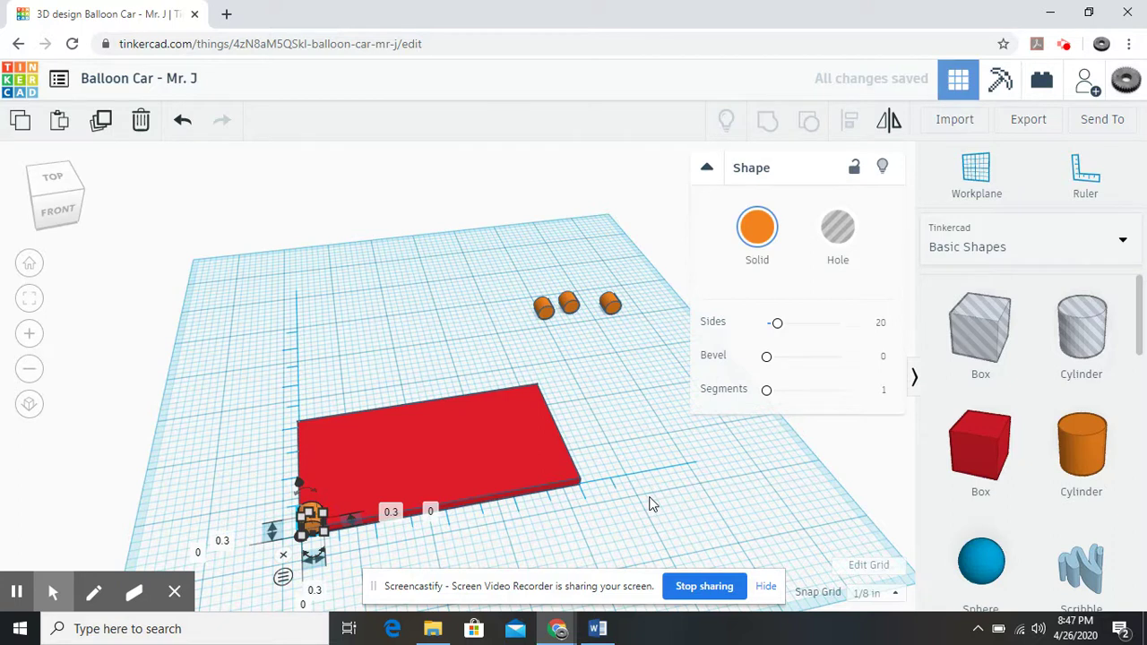
# Step: Position the next loose cylinder at the plate's front-right corner, with ruler offsets of 0 widthwise and 3.7 lengthwise
pyautogui.click(547, 314)
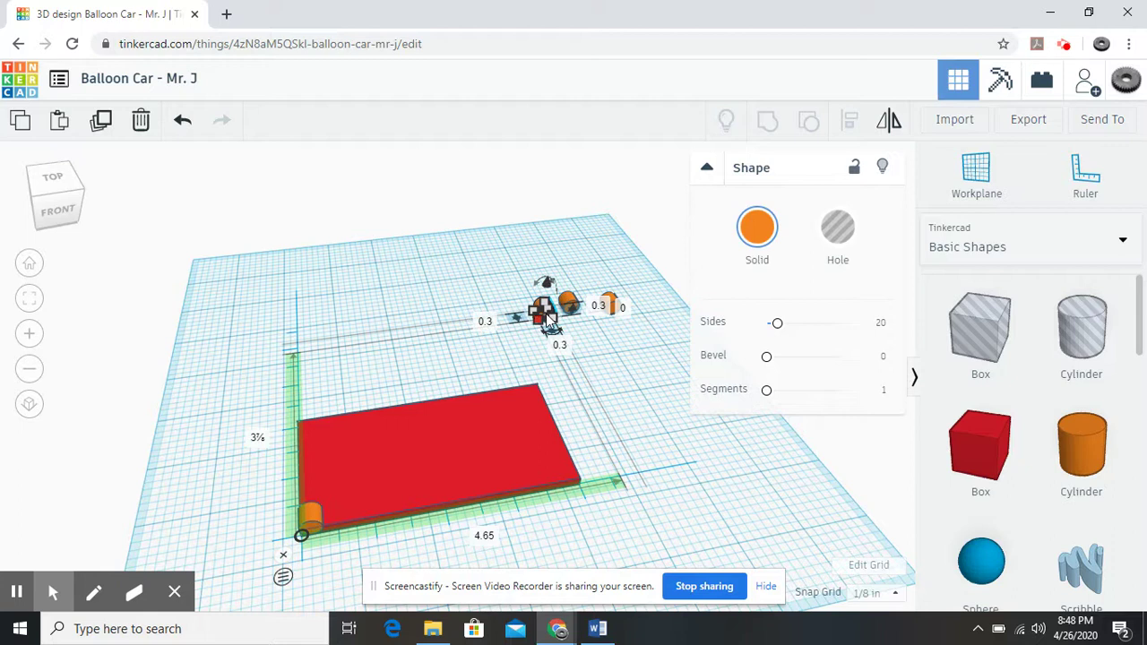
pyautogui.click(258, 436)
pyautogui.write('0')
pyautogui.press('Return')
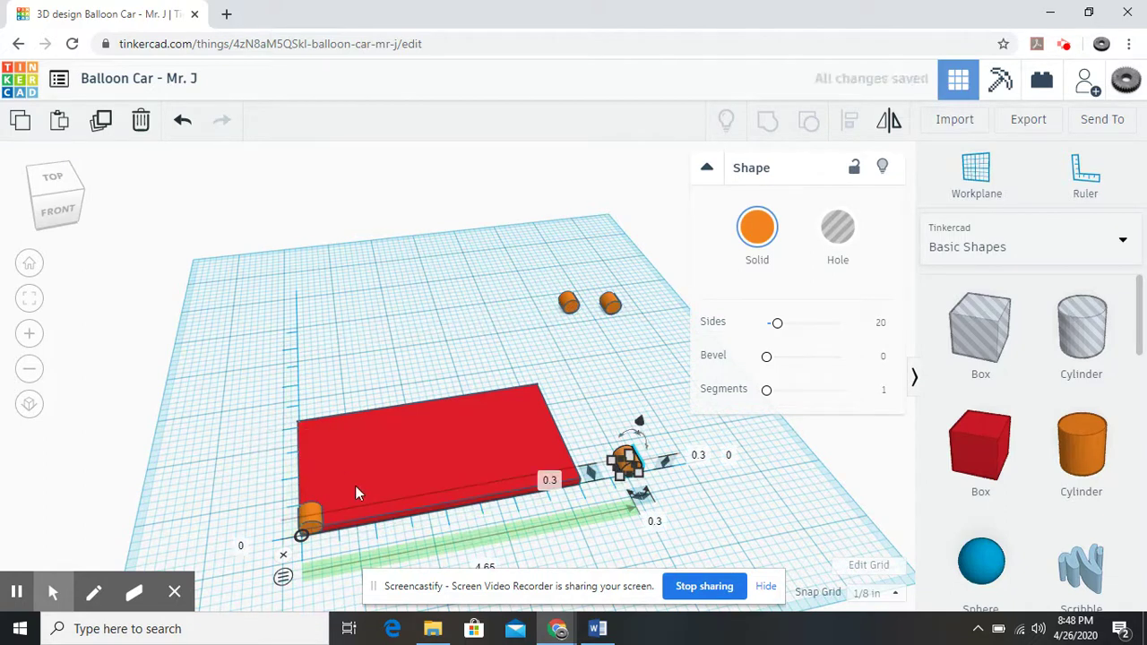
pyautogui.scroll(-2, 515, 538)
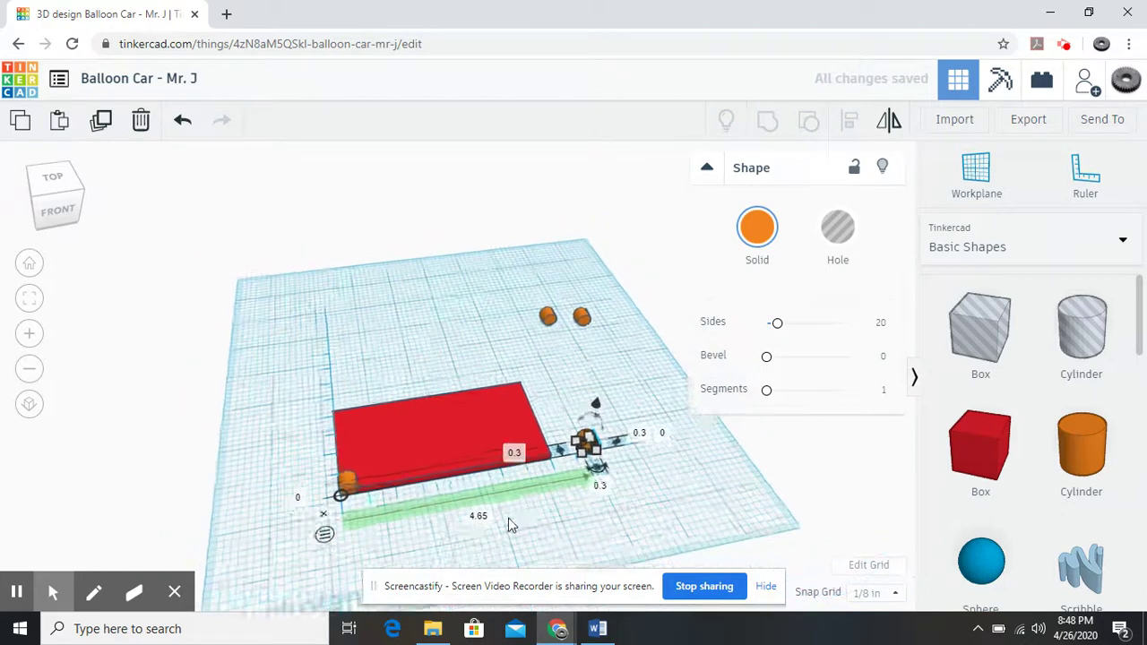
pyautogui.click(484, 512)
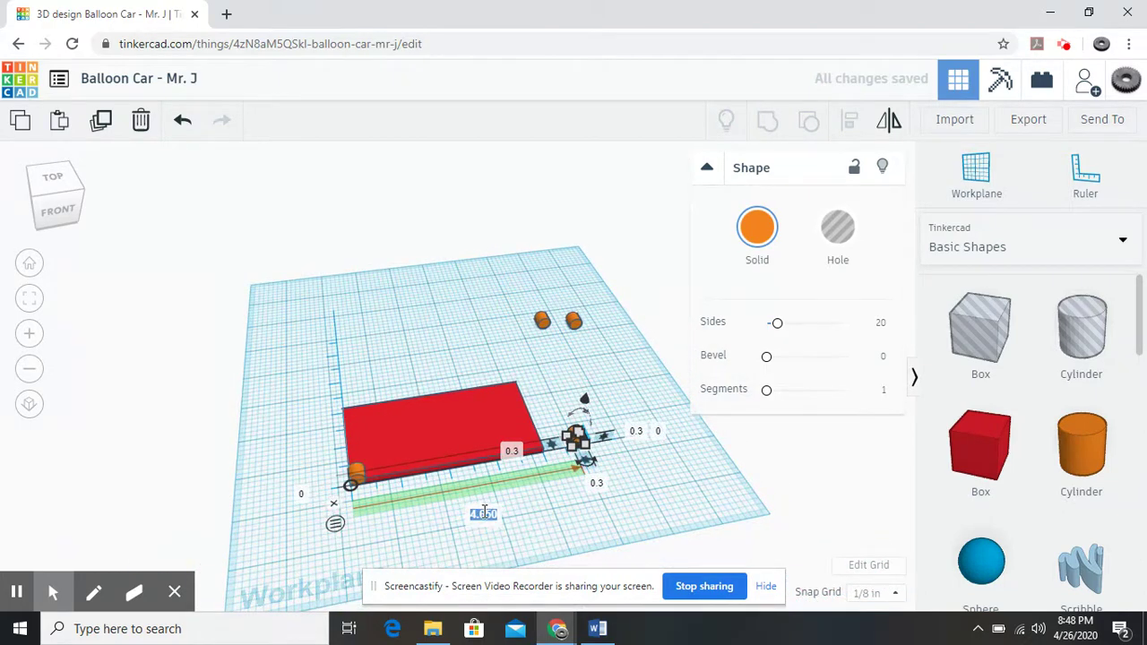
pyautogui.press('BackSpace')
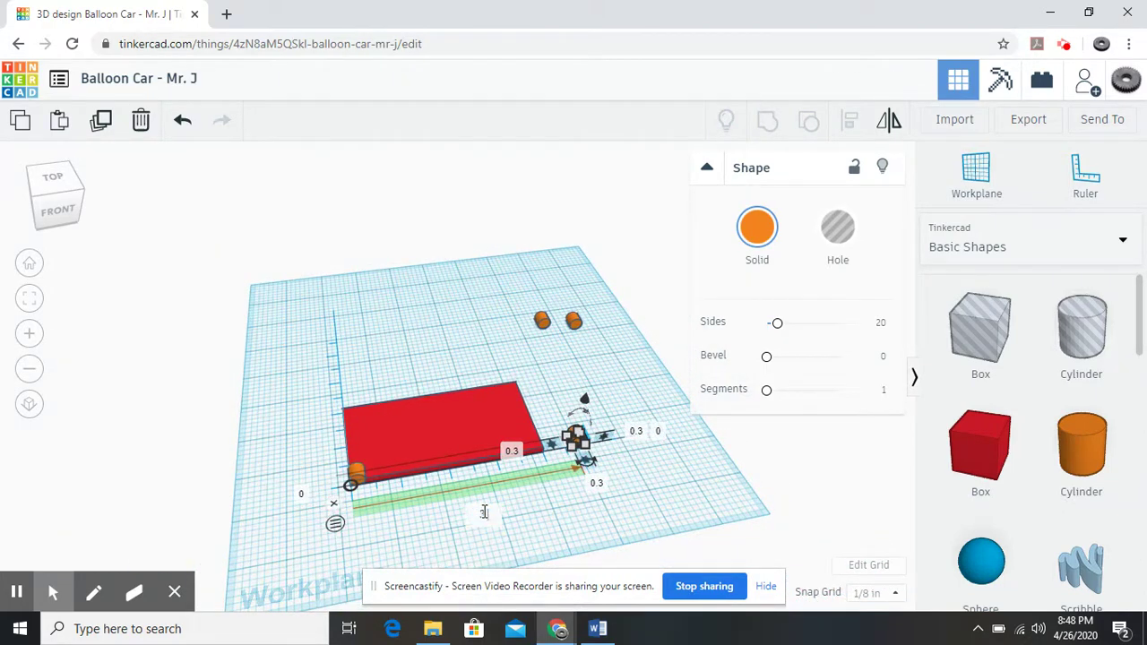
pyautogui.write('3.7')
pyautogui.press('Return')
pyautogui.click(647, 479)
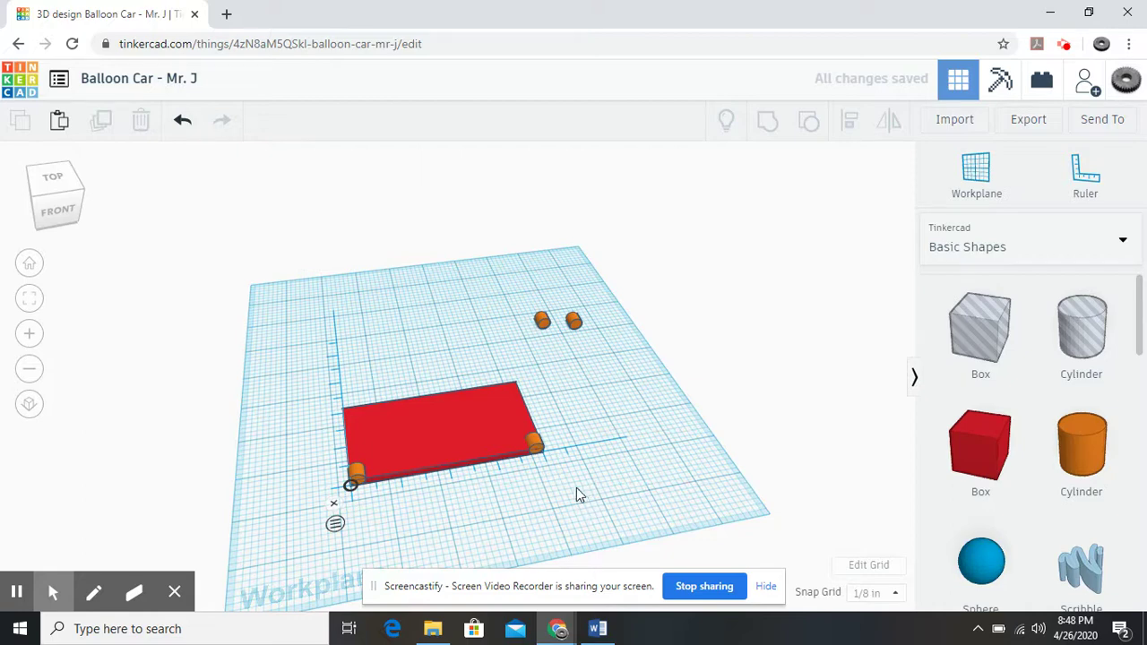
# Step: Position the left one of the two remaining loose cylinders at the plate's back-left corner, with offsets of 0 lengthwise and 1.7 widthwise
pyautogui.moveTo(583, 487); pyautogui.dragTo(544, 418, button='right')
pyautogui.scroll(4, 544, 416)
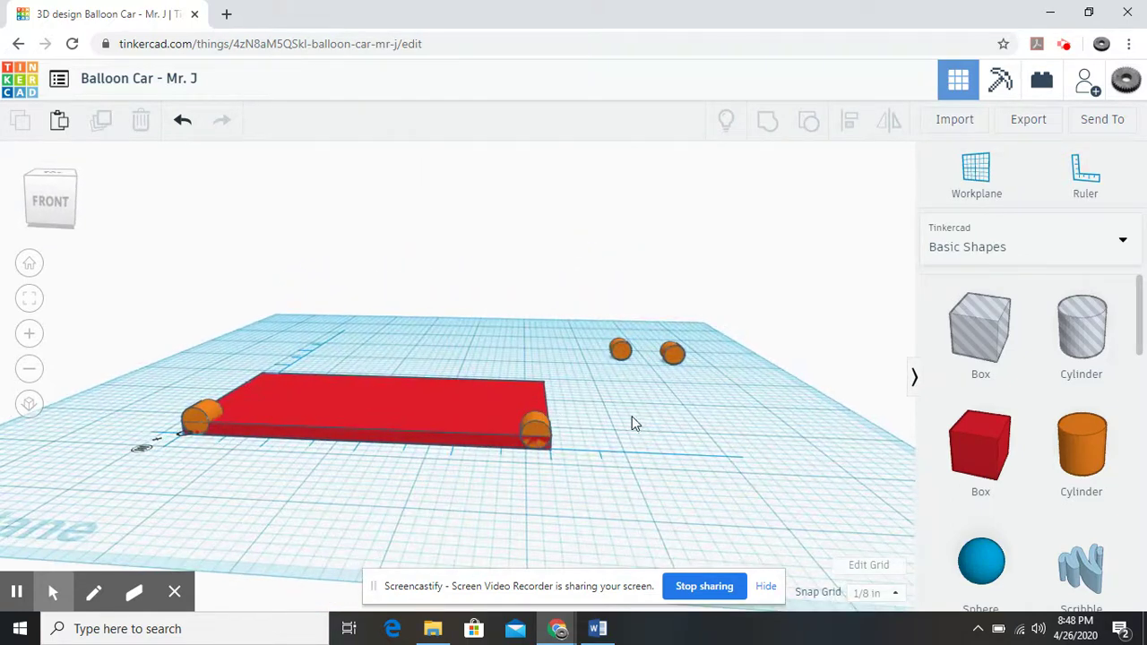
pyautogui.moveTo(512, 499); pyautogui.dragTo(457, 550, button='right')
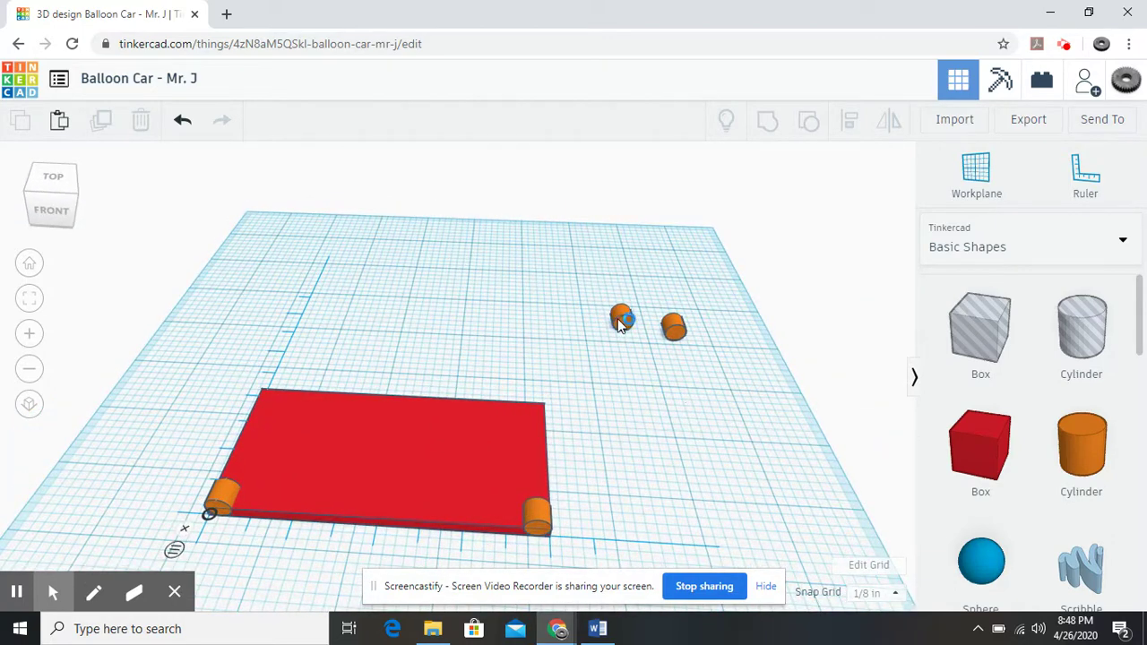
pyautogui.click(623, 322)
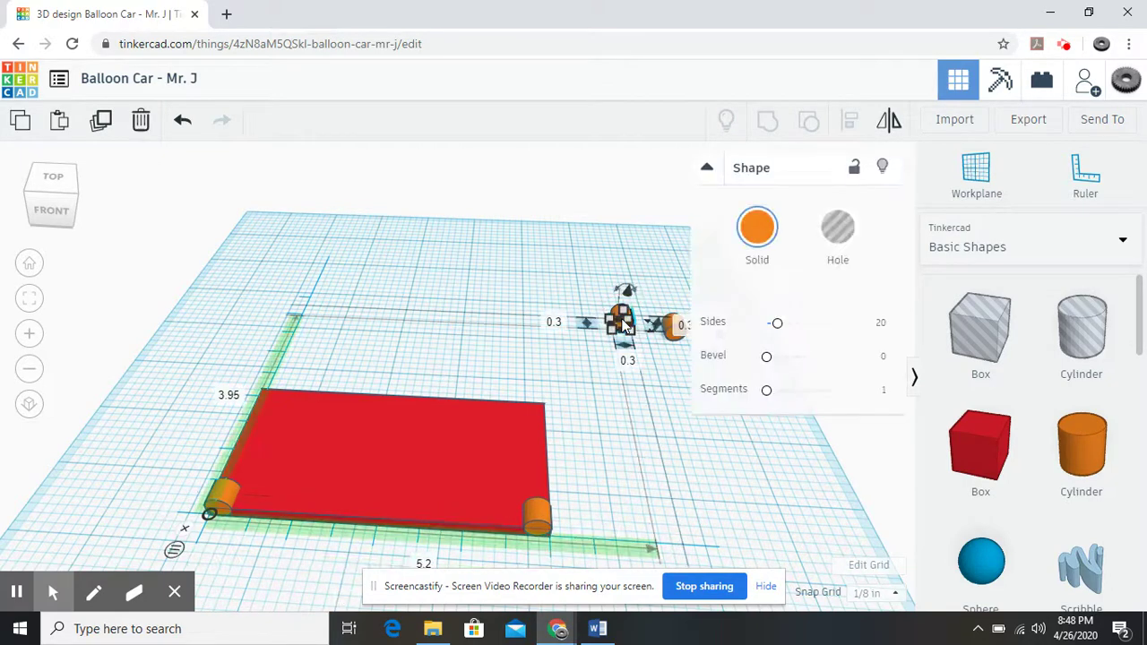
pyautogui.scroll(-2, 645, 416)
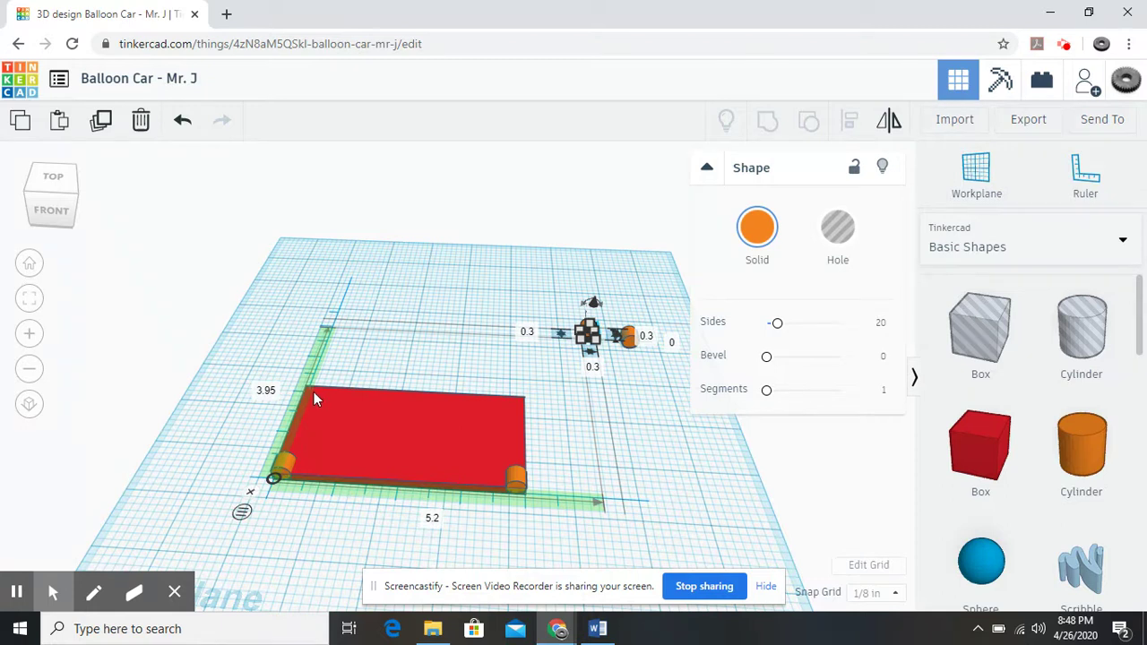
pyautogui.click(440, 520)
pyautogui.write('0')
pyautogui.press('Return')
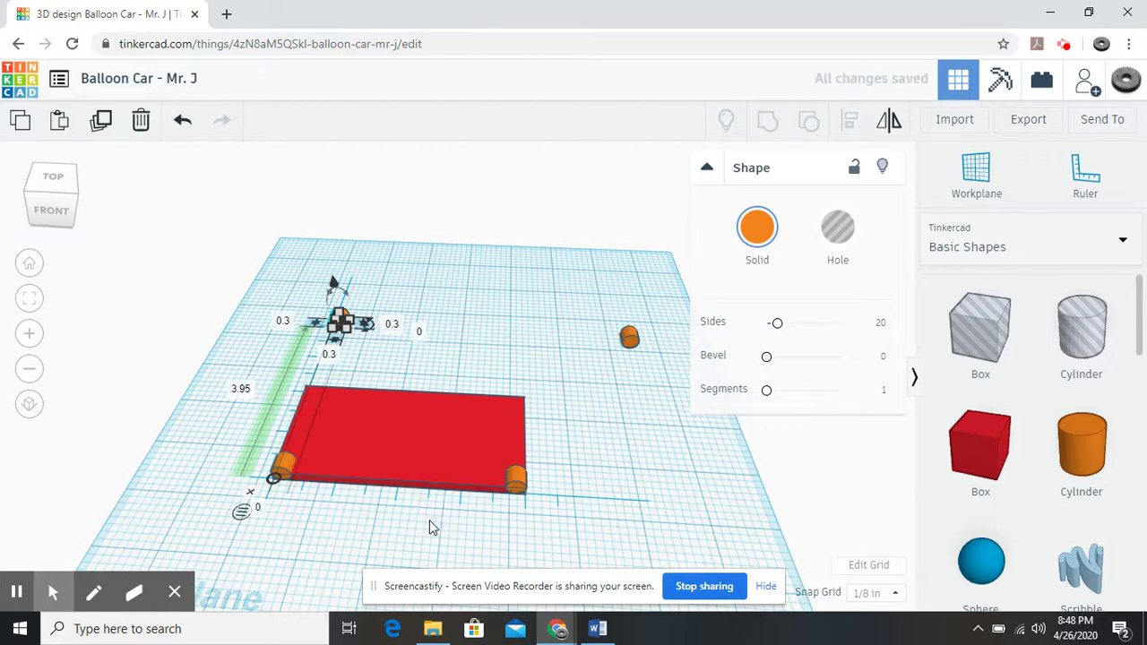
pyautogui.click(240, 395)
pyautogui.write('1')
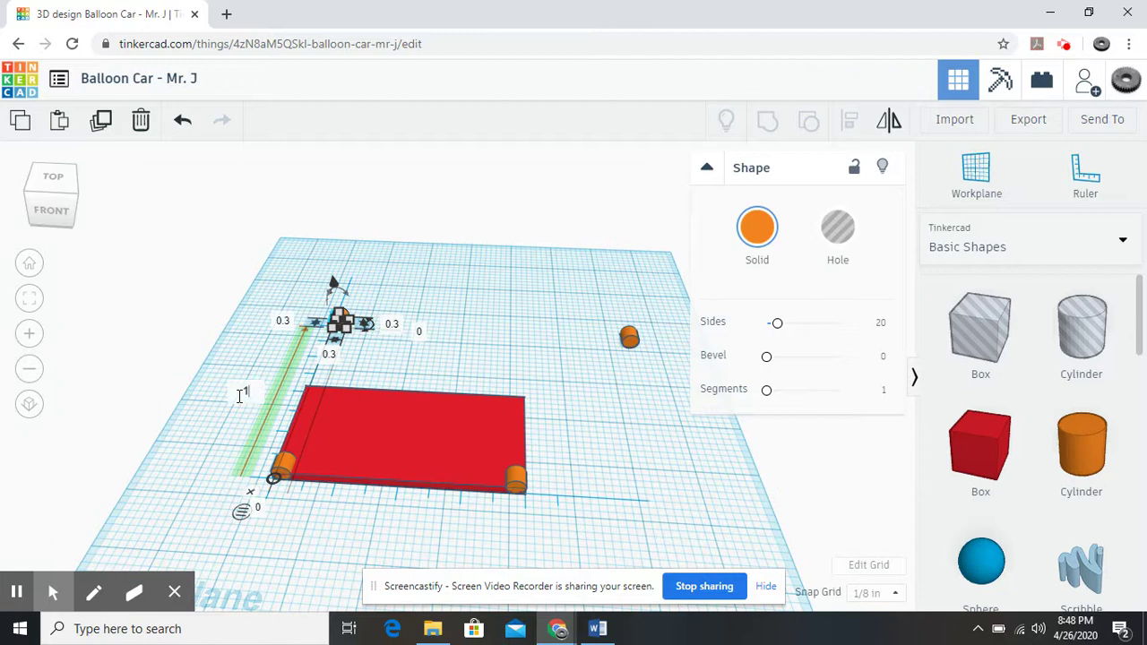
pyautogui.write('.7')
pyautogui.press('Return')
pyautogui.click(578, 475)
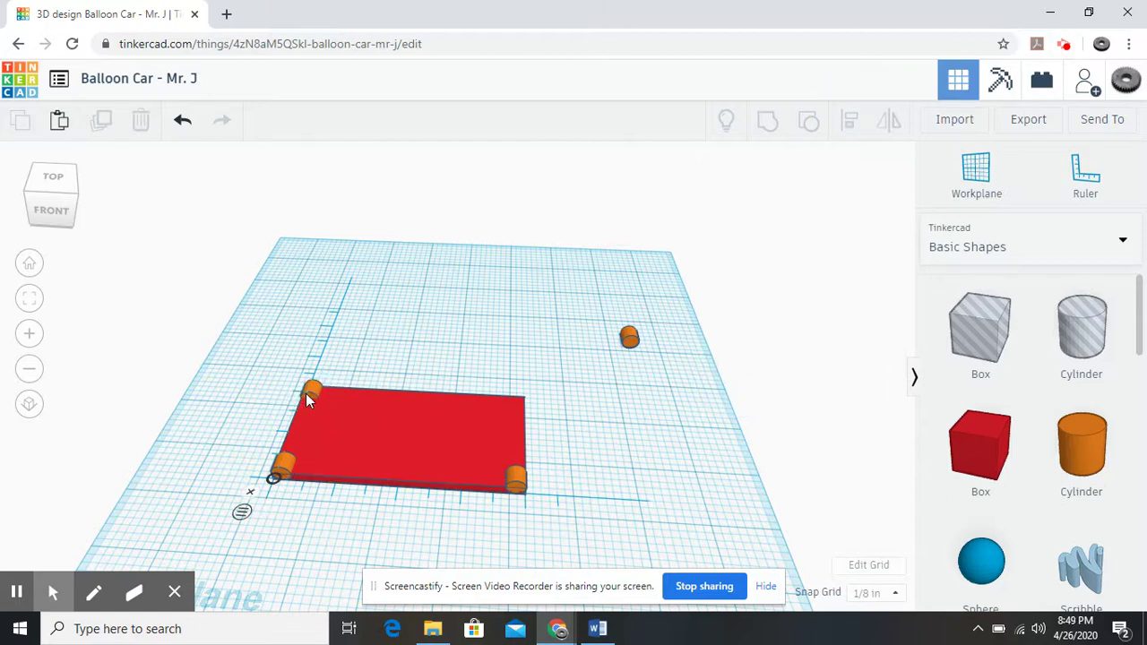
# Step: Position the last loose cylinder at the plate's back-right corner, with ruler offsets of 1.7 widthwise and 3.7 lengthwise
pyautogui.click(633, 342)
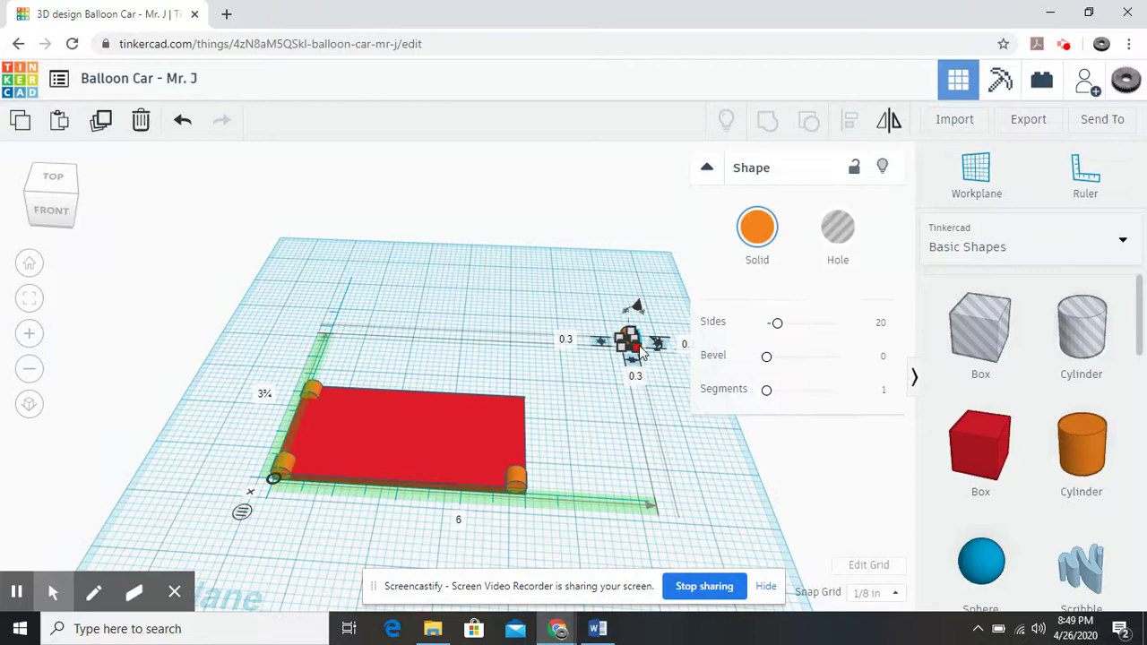
pyautogui.click(266, 396)
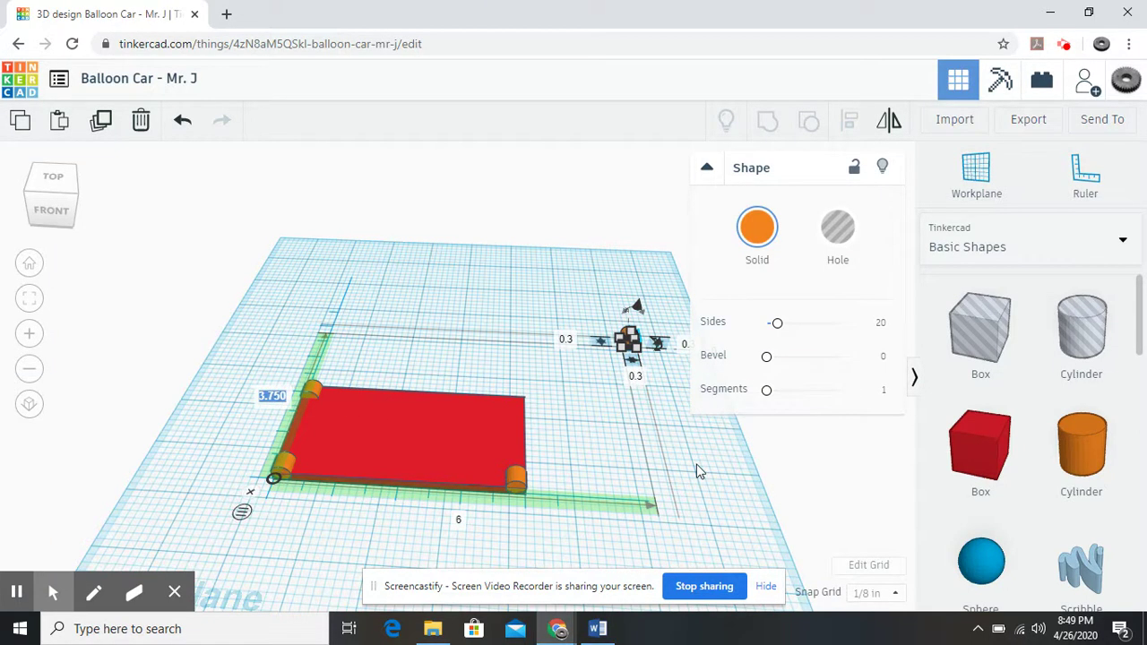
pyautogui.write('1.7')
pyautogui.press('Return')
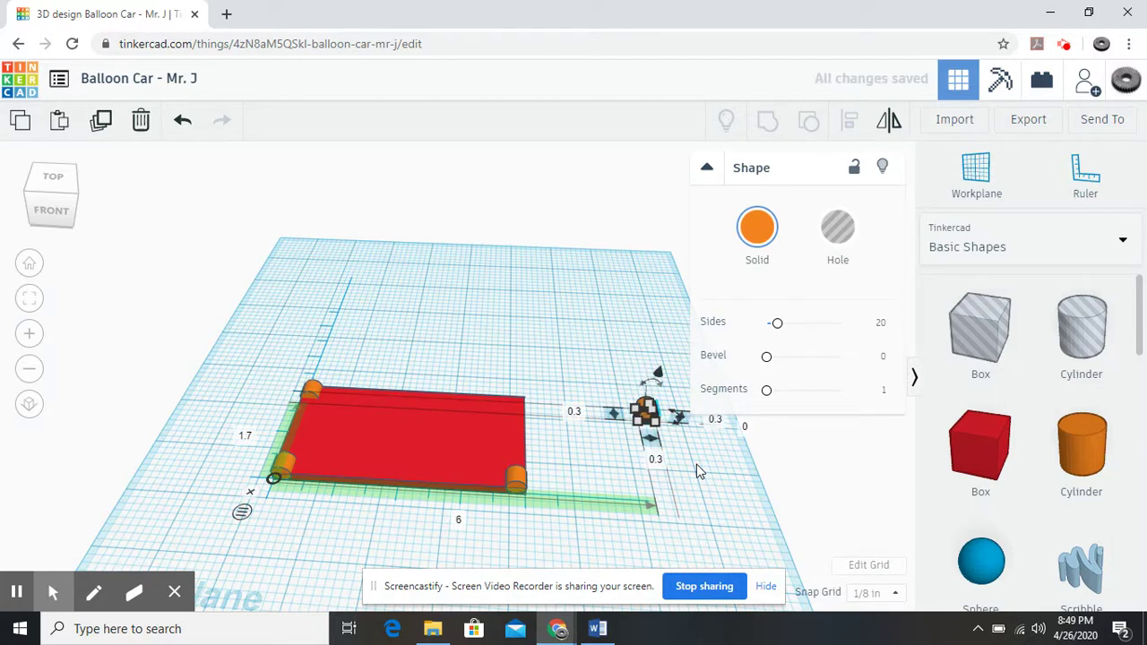
pyautogui.click(459, 523)
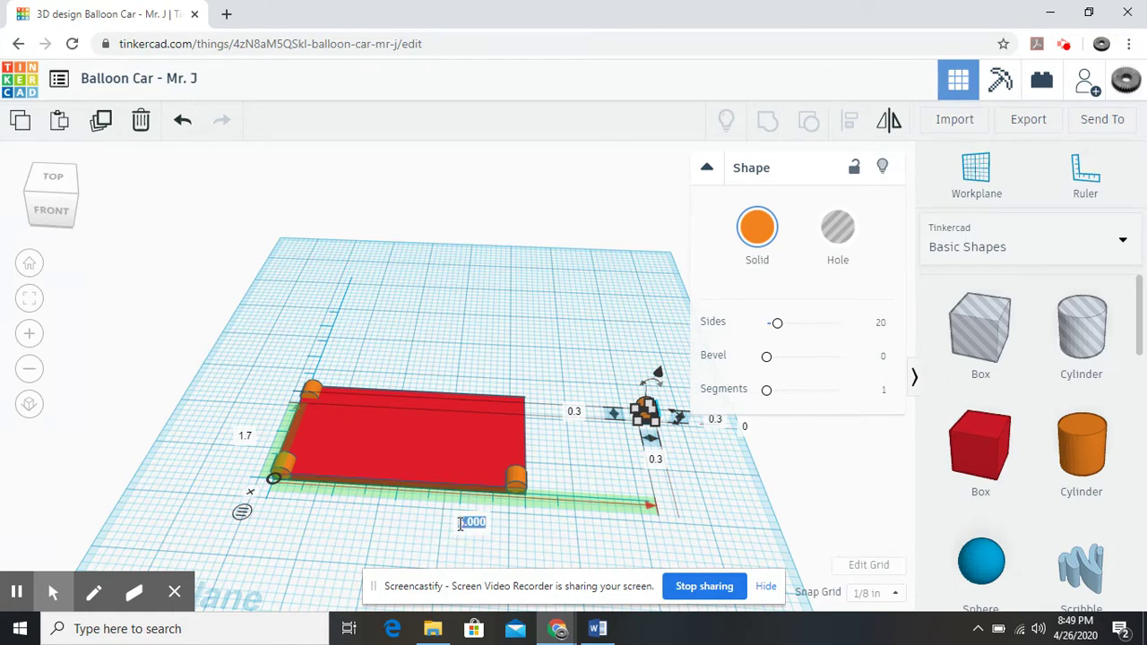
pyautogui.write('3.7')
pyautogui.press('Return')
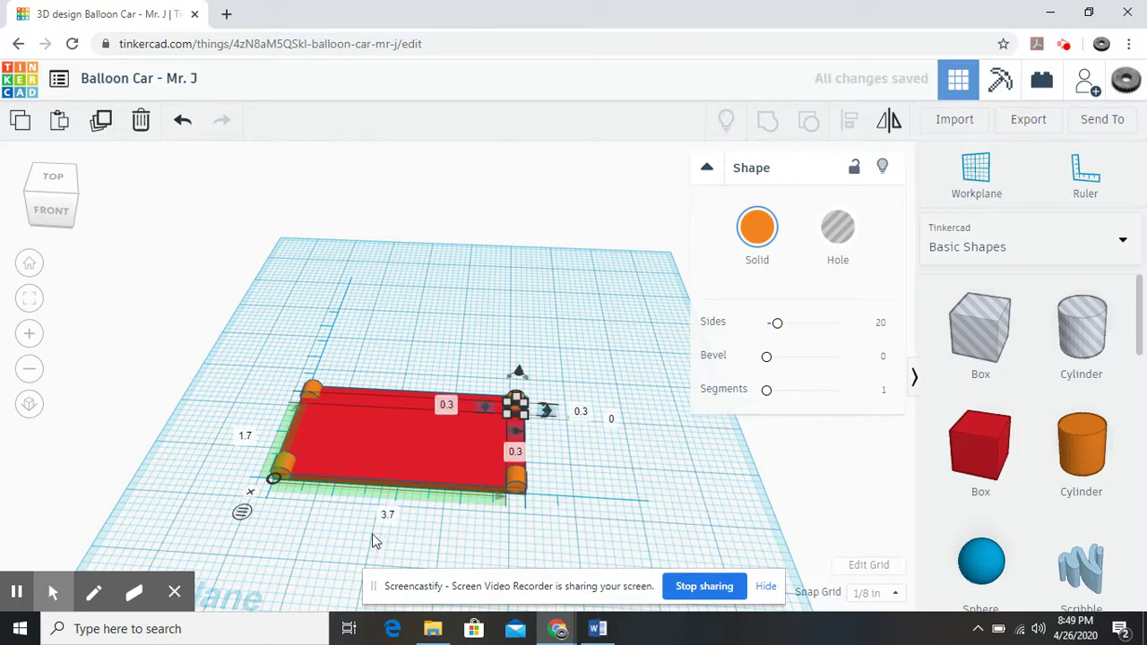
pyautogui.click(441, 549)
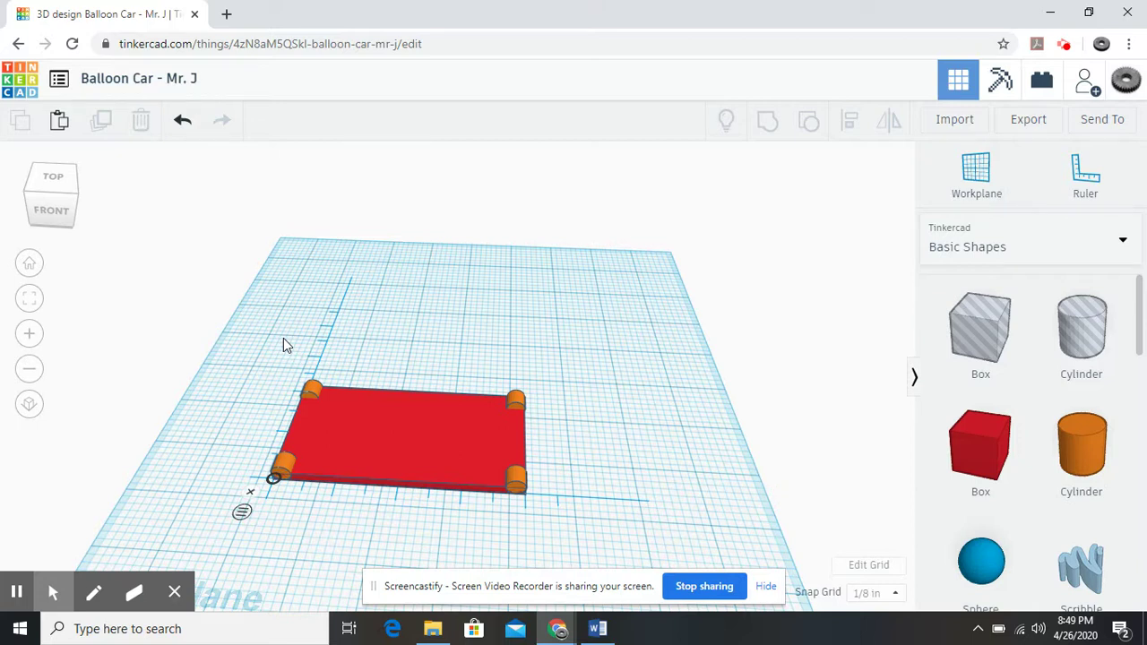
# Step: Group the red plate and its four corner cylinders into a single shape
pyautogui.moveTo(283, 340); pyautogui.dragTo(580, 557)
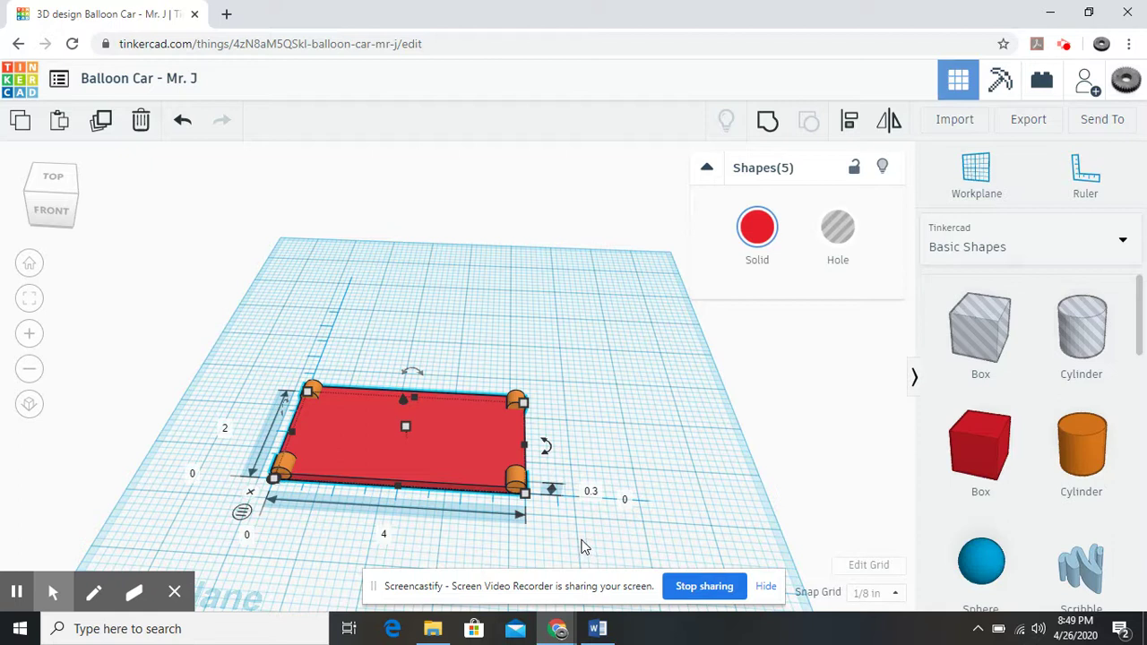
pyautogui.click(767, 126)
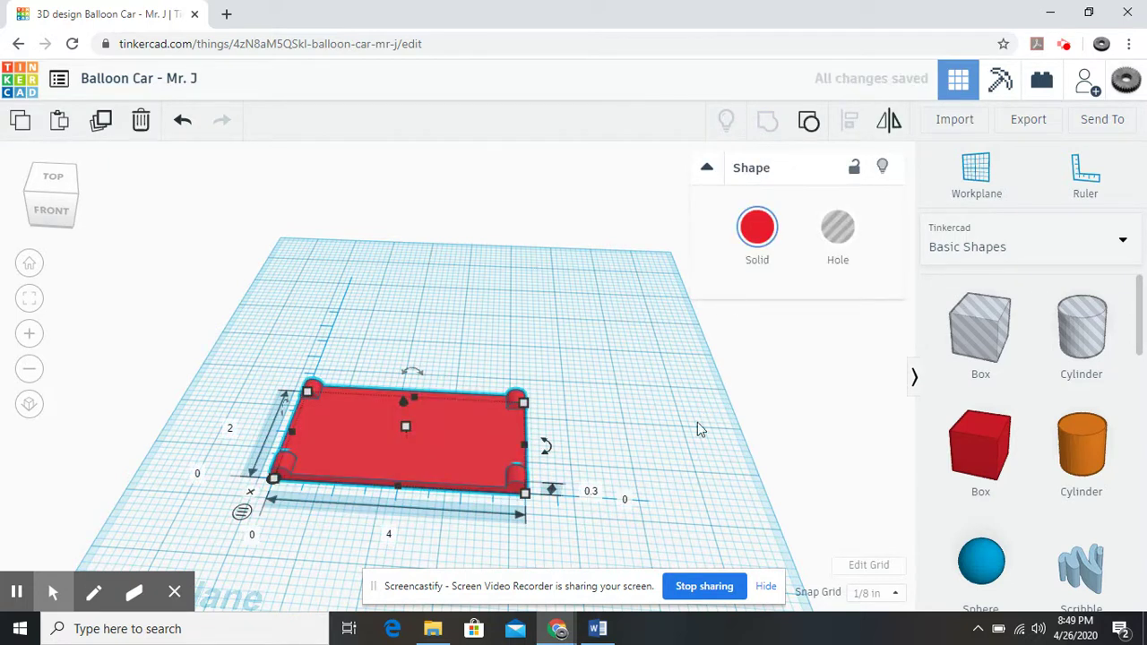
pyautogui.click(634, 544)
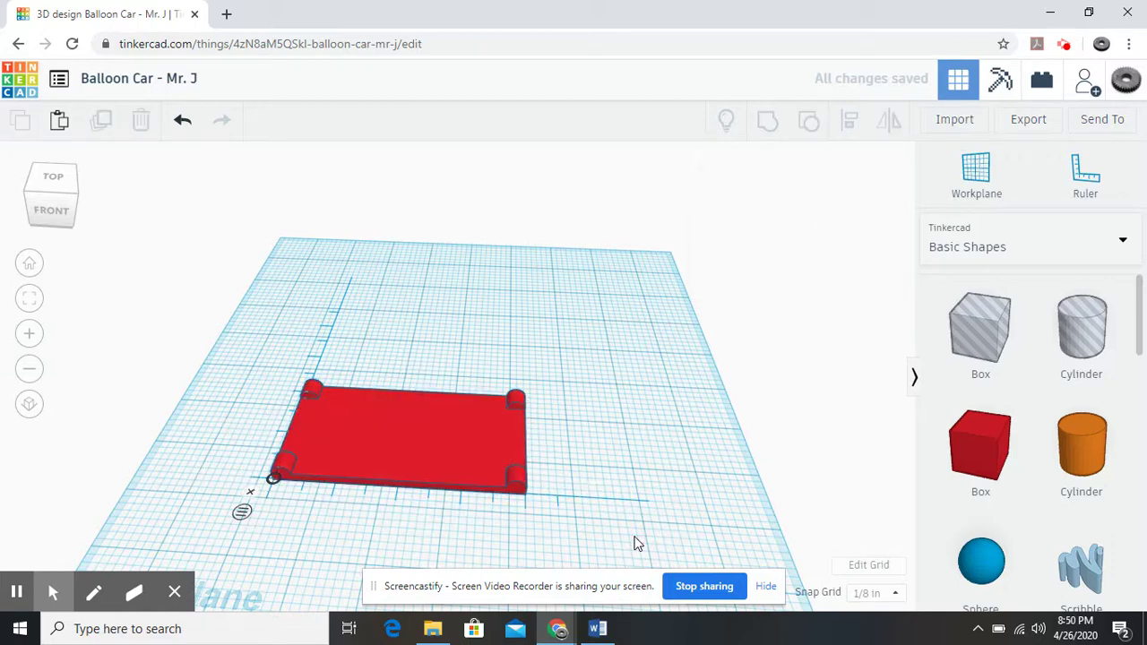
pyautogui.click(634, 543)
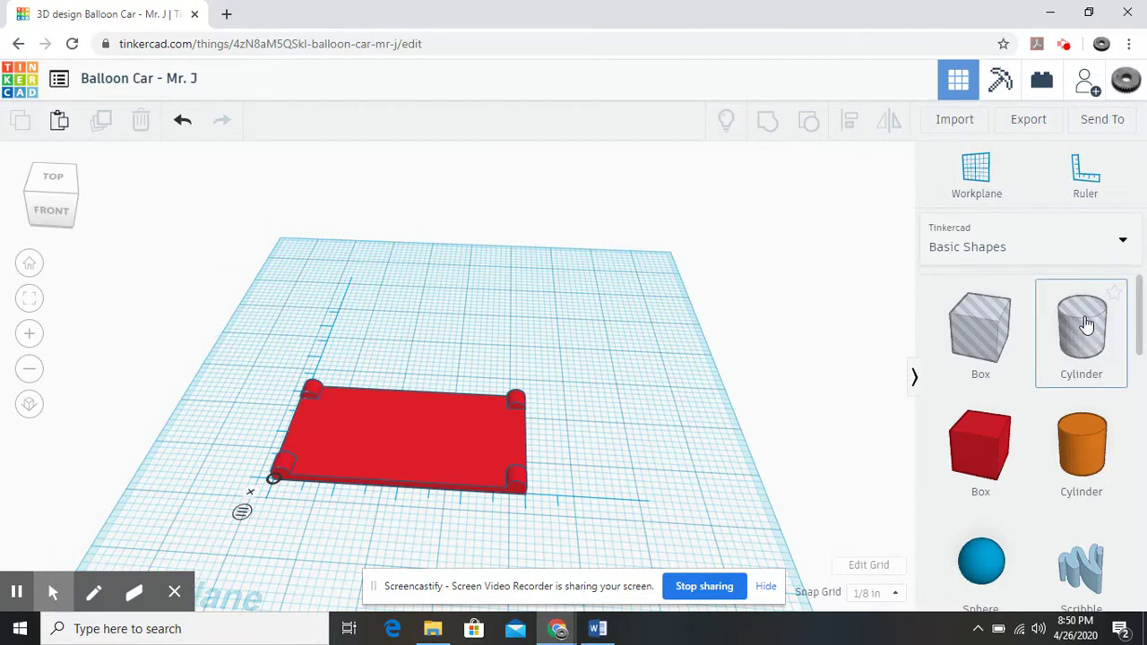
# Step: Add a cylinder hole behind the plate, about 5½ by 3½ in from the ruler origin, and rotate it 90° to lie along the plate's width
pyautogui.moveTo(1096, 329); pyautogui.dragTo(625, 348)
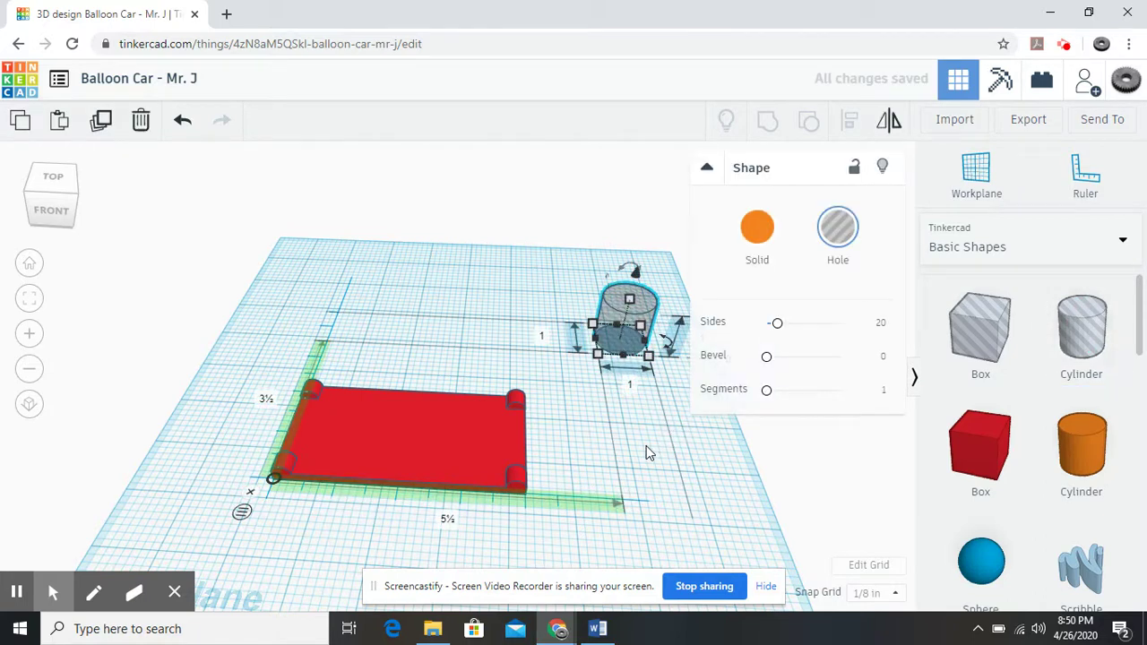
pyautogui.click(708, 169)
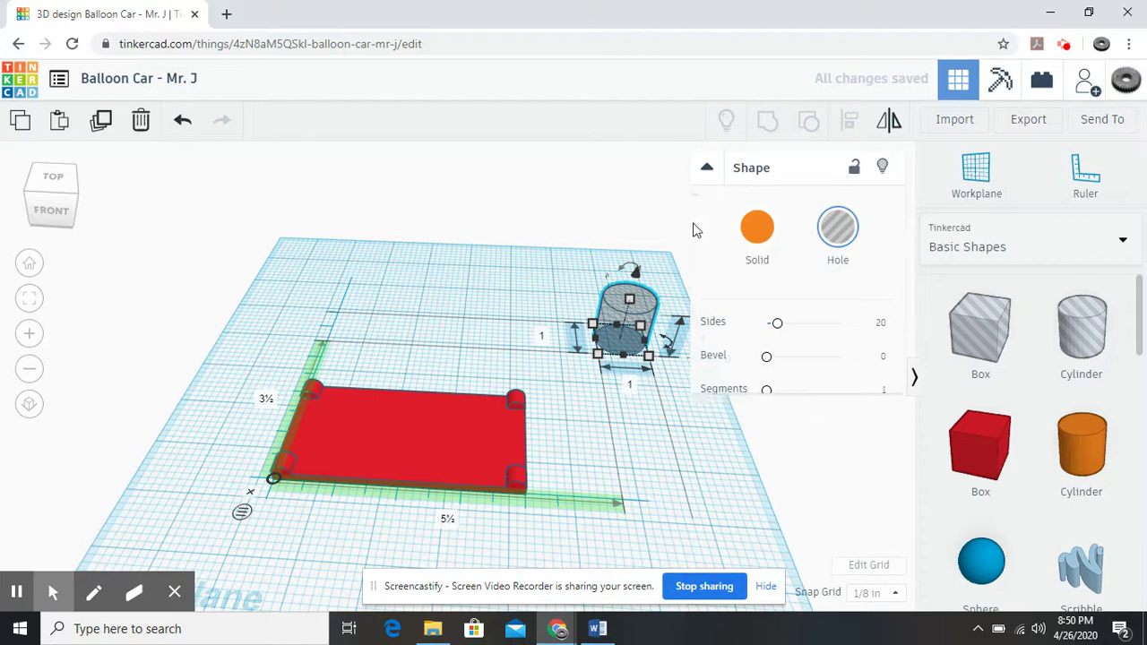
pyautogui.moveTo(679, 457); pyautogui.dragTo(781, 395, button='right')
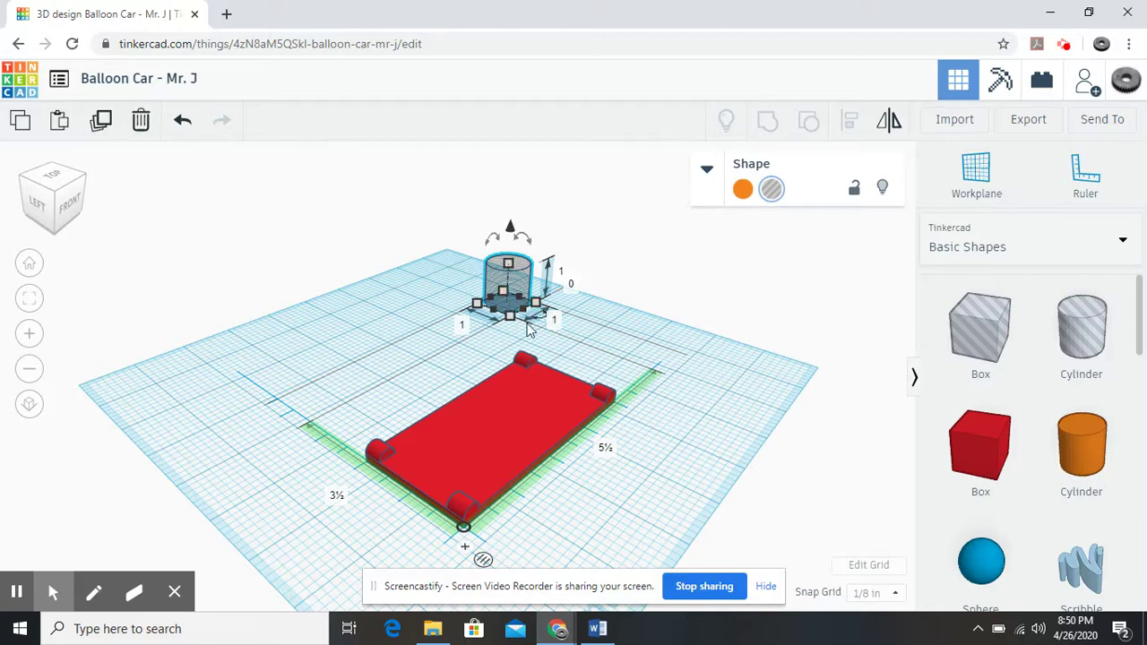
pyautogui.click(525, 244)
pyautogui.click(531, 240)
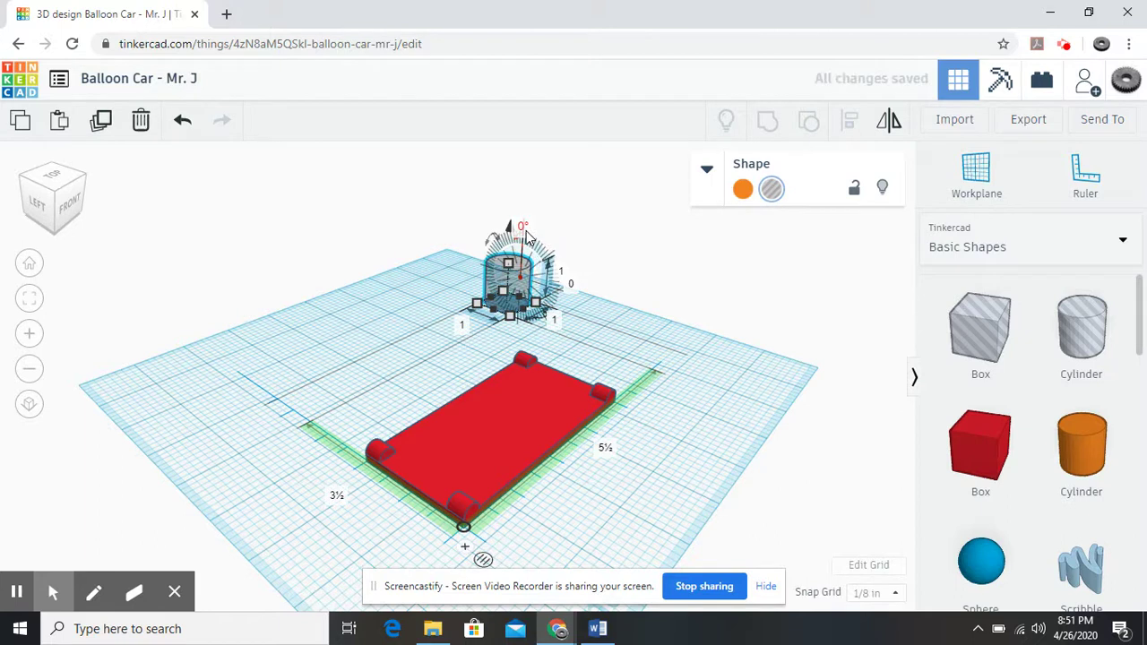
pyautogui.click(524, 228)
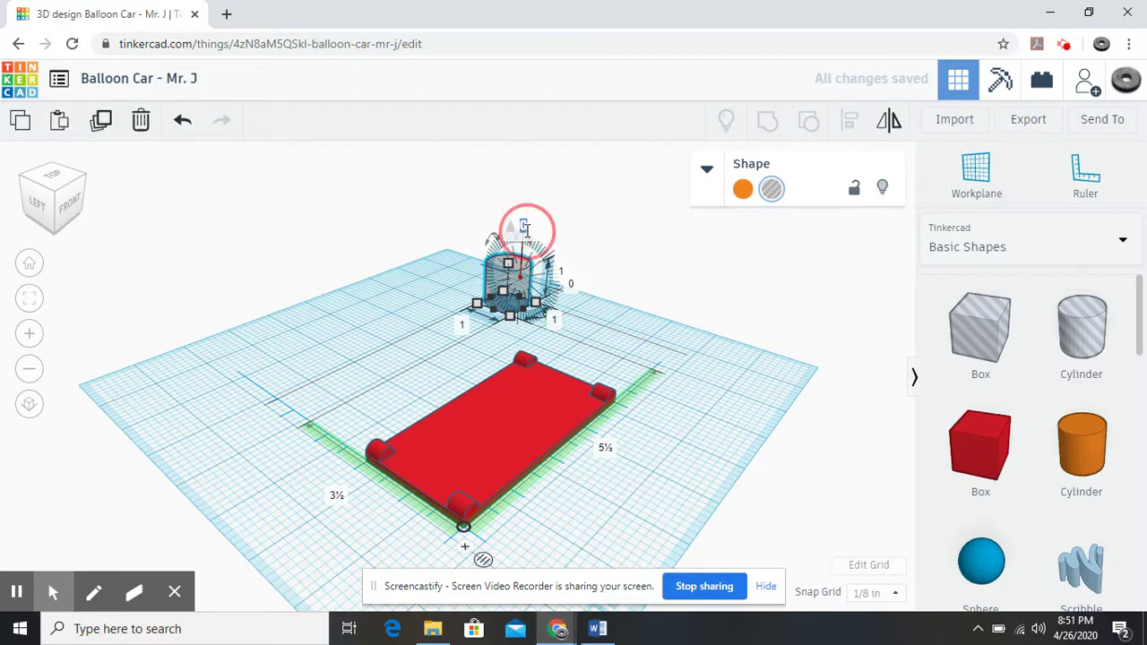
pyautogui.write('90')
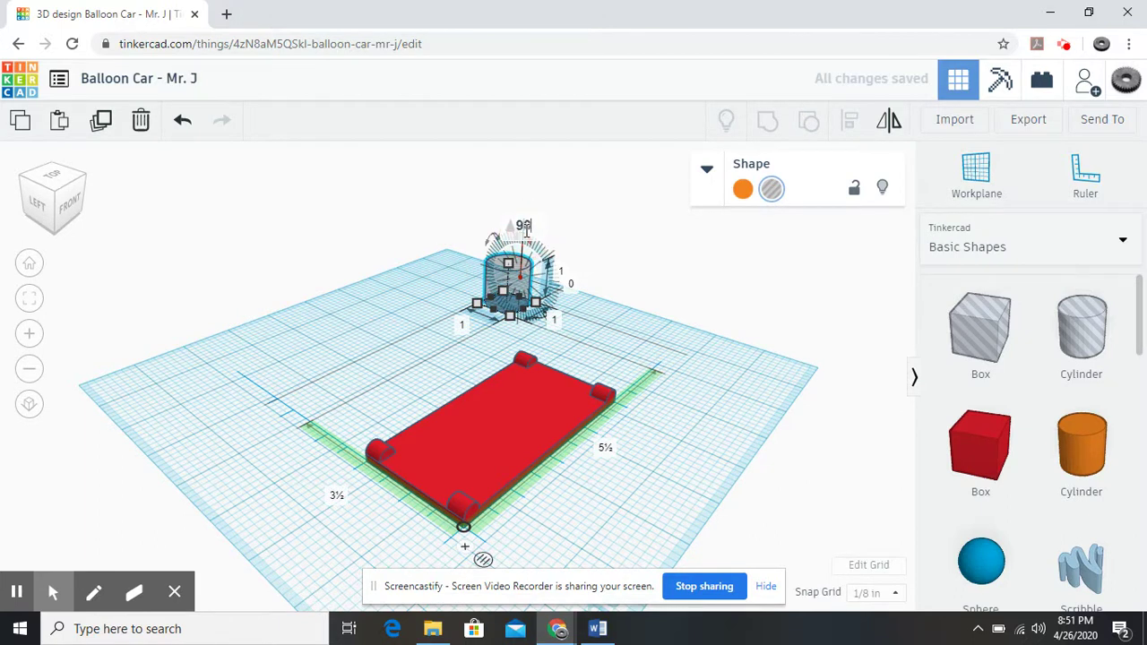
pyautogui.press('Return')
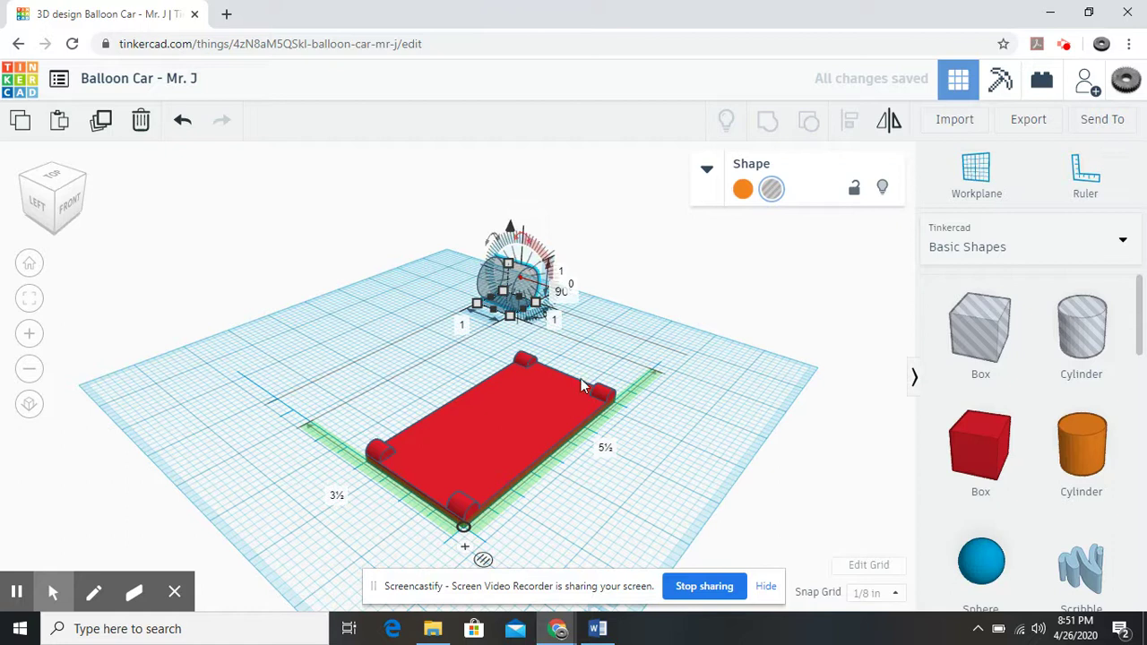
# Step: Slim the rotated cylinder hole to a round cross-section, with its width and height both set to 0.11 in
pyautogui.click(686, 411)
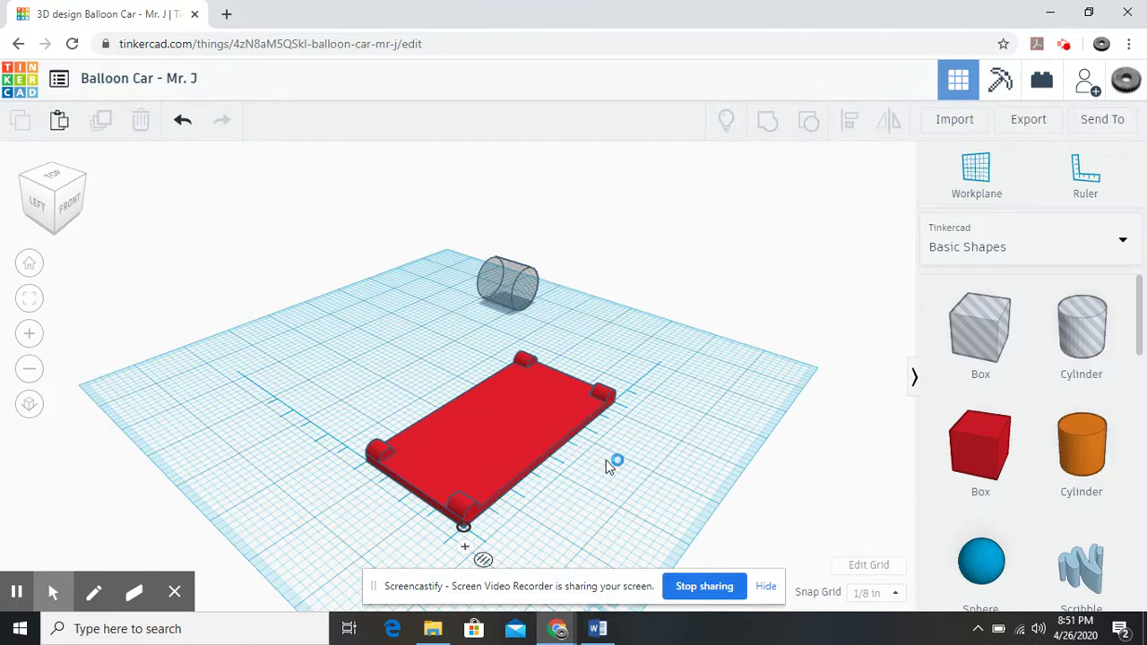
pyautogui.moveTo(673, 442); pyautogui.dragTo(498, 456, button='right')
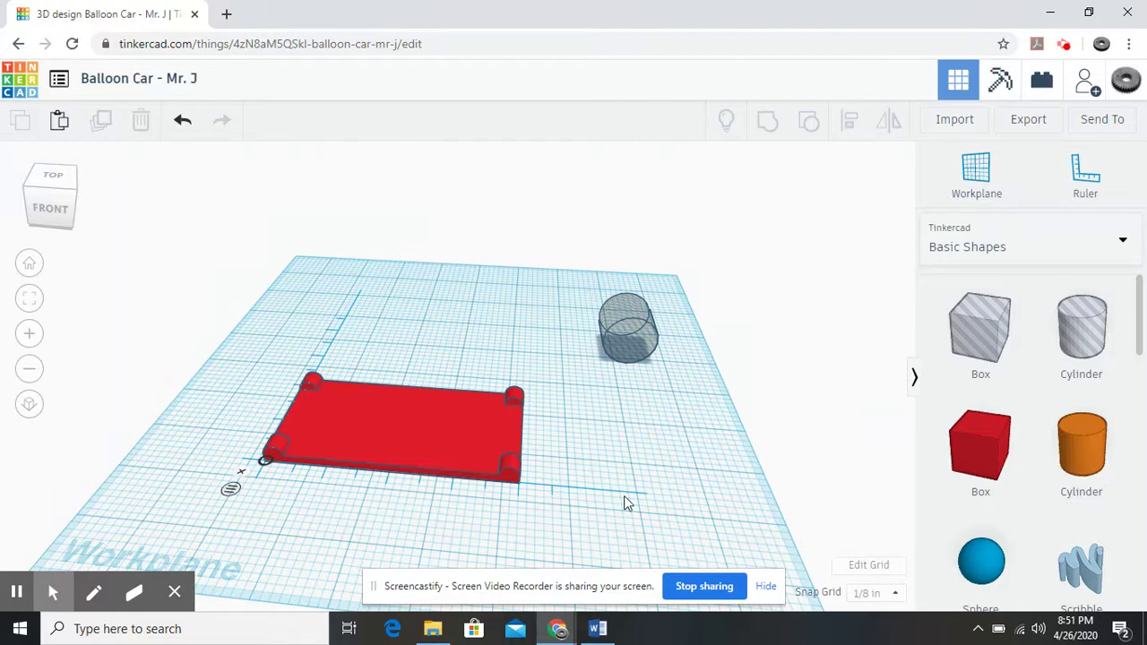
pyautogui.click(615, 341)
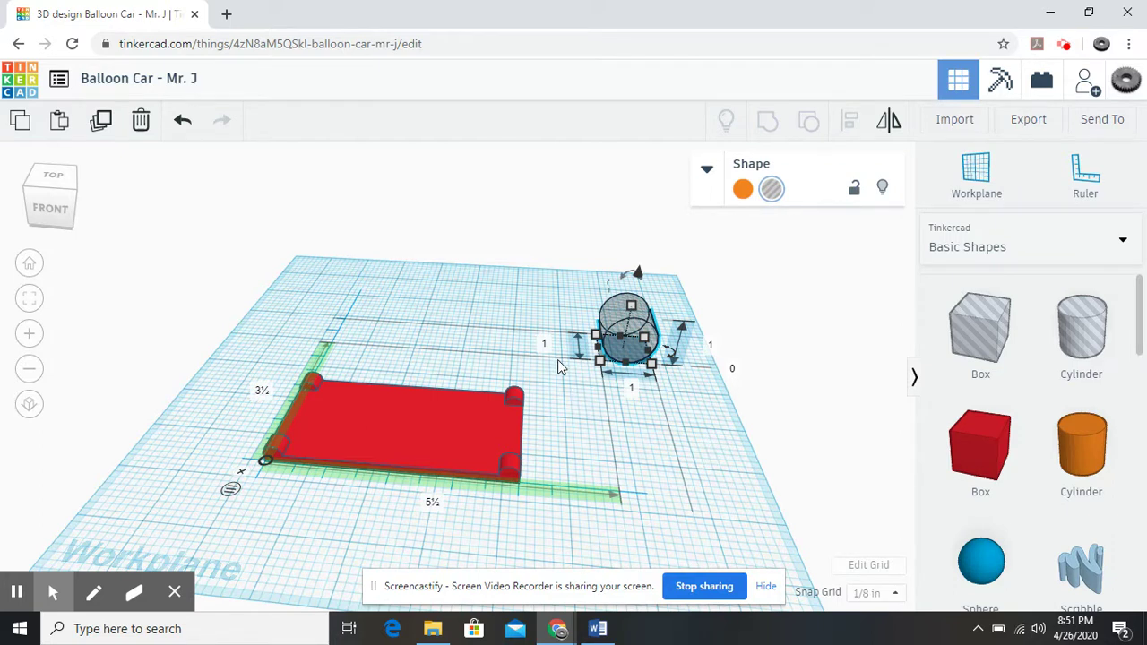
pyautogui.click(632, 391)
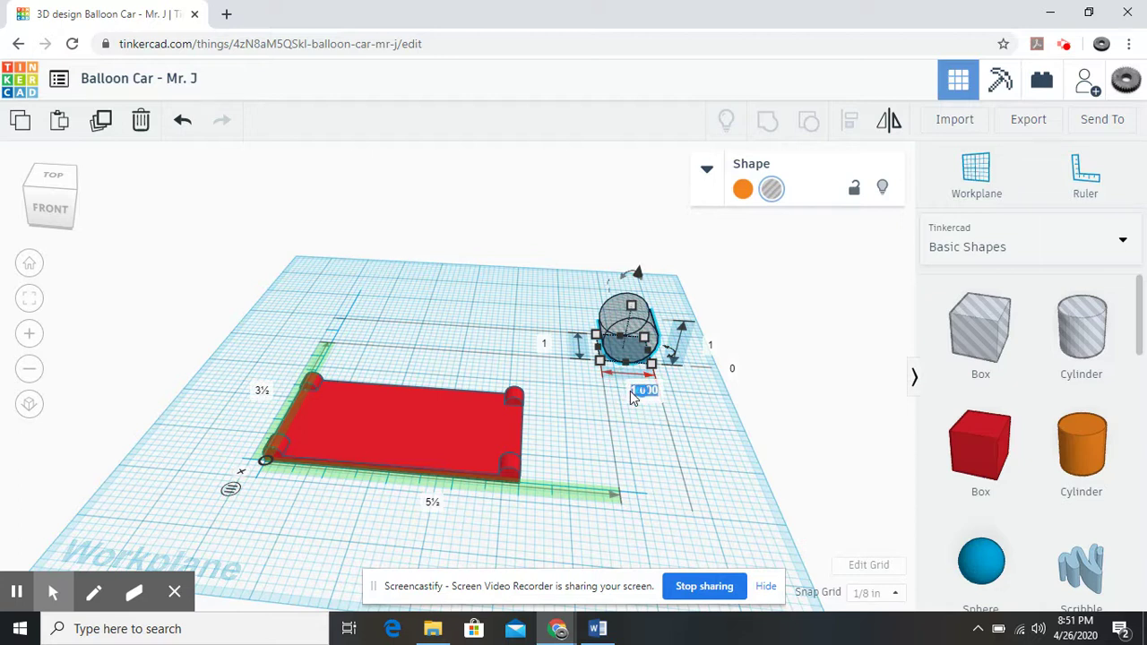
pyautogui.press('BackSpace')
pyautogui.write('0.11')
pyautogui.press('Return')
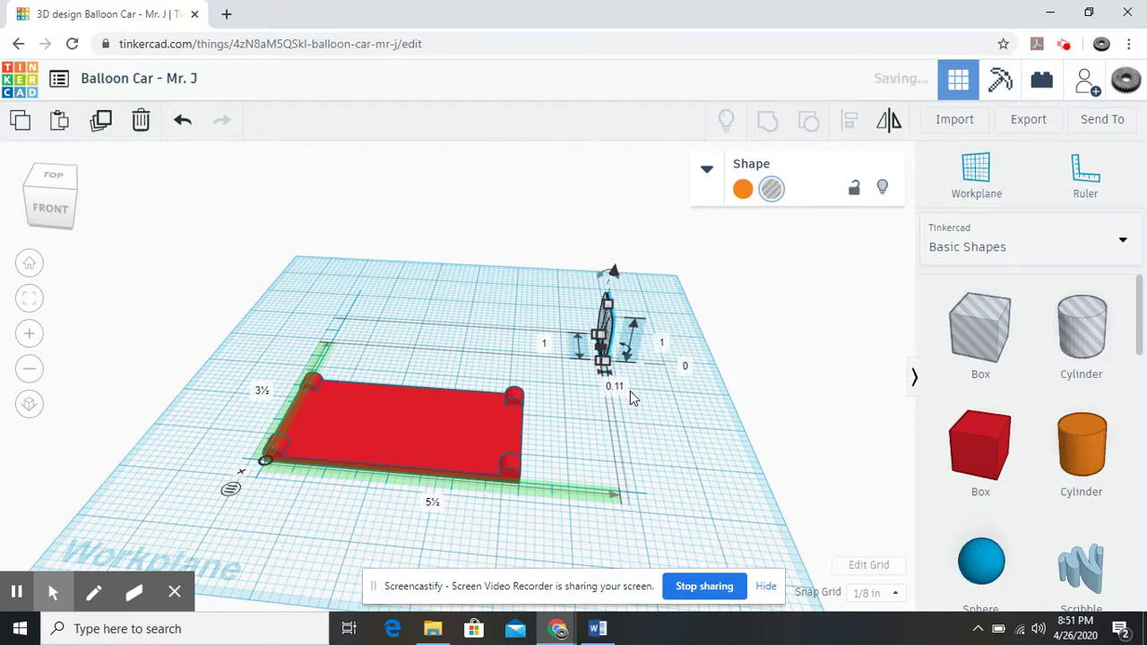
pyautogui.click(665, 344)
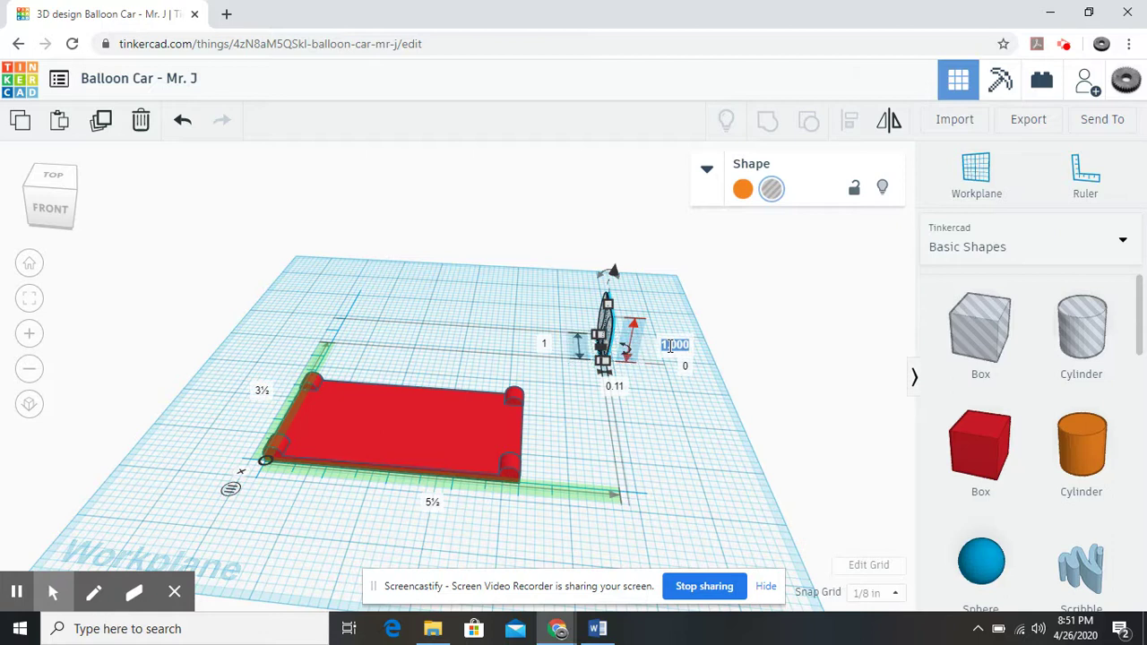
pyautogui.press('BackSpace')
pyautogui.write('11')
pyautogui.press('Return')
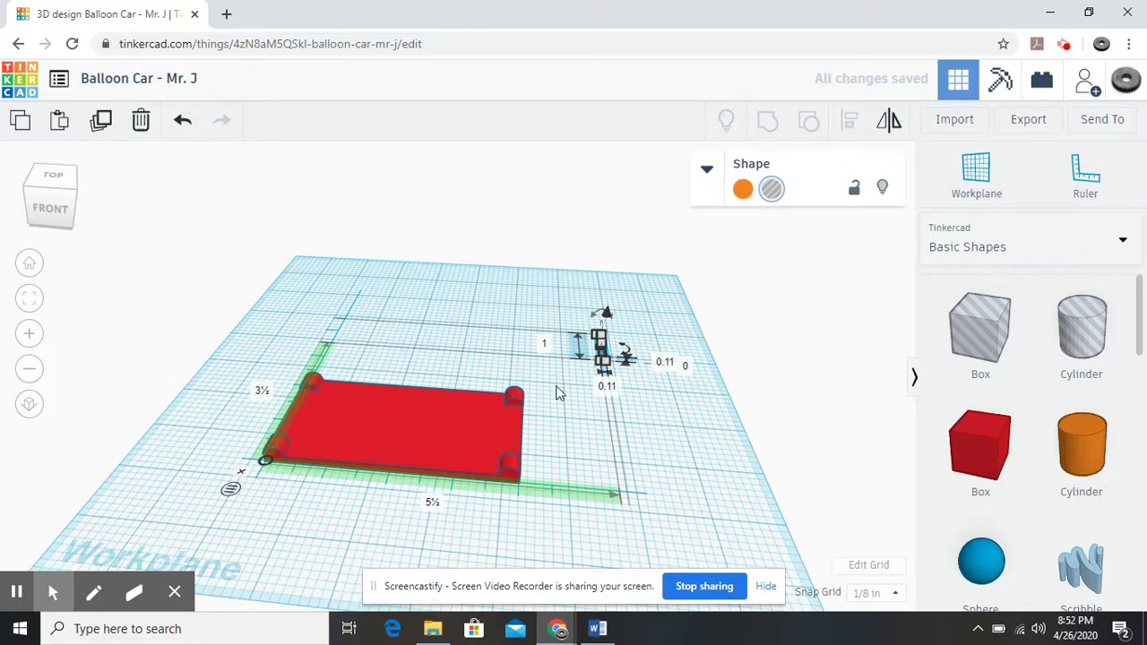
# Step: Set the length of the thin cylinder hole, along the plate's width direction, to 2 in
pyautogui.click(544, 343)
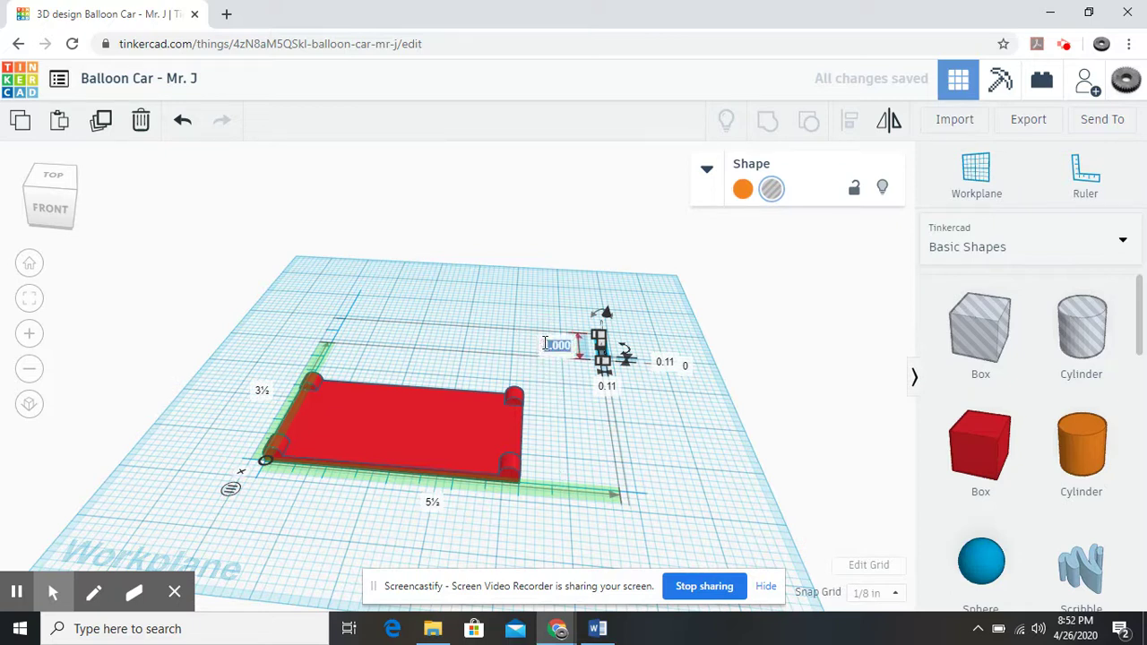
pyautogui.write('2')
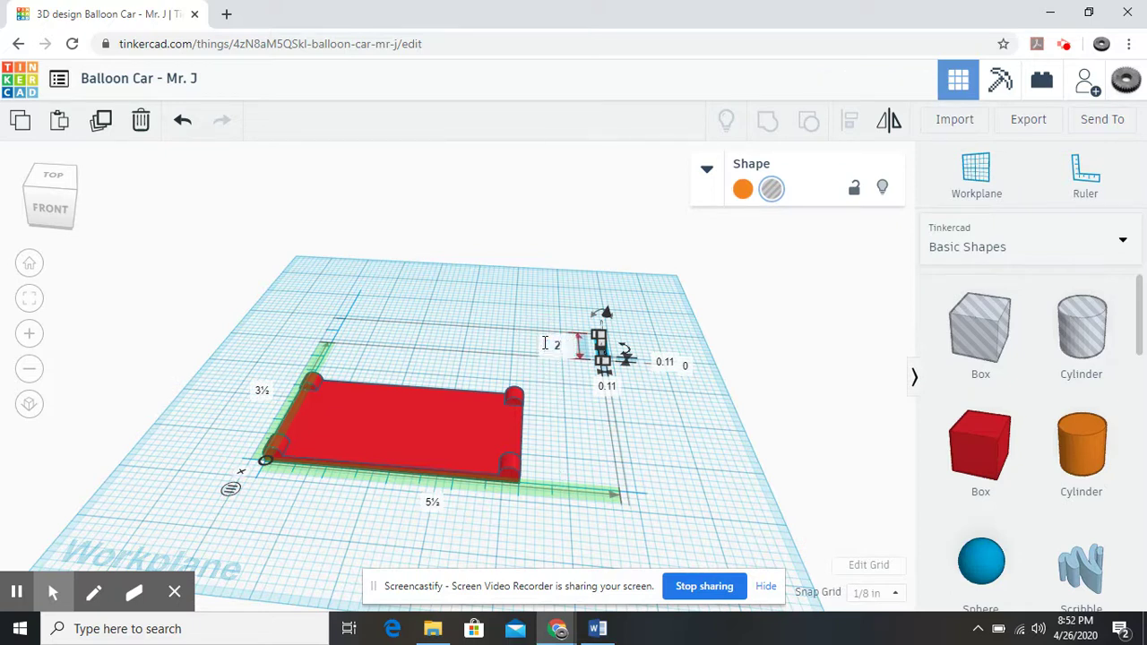
pyautogui.press('Return')
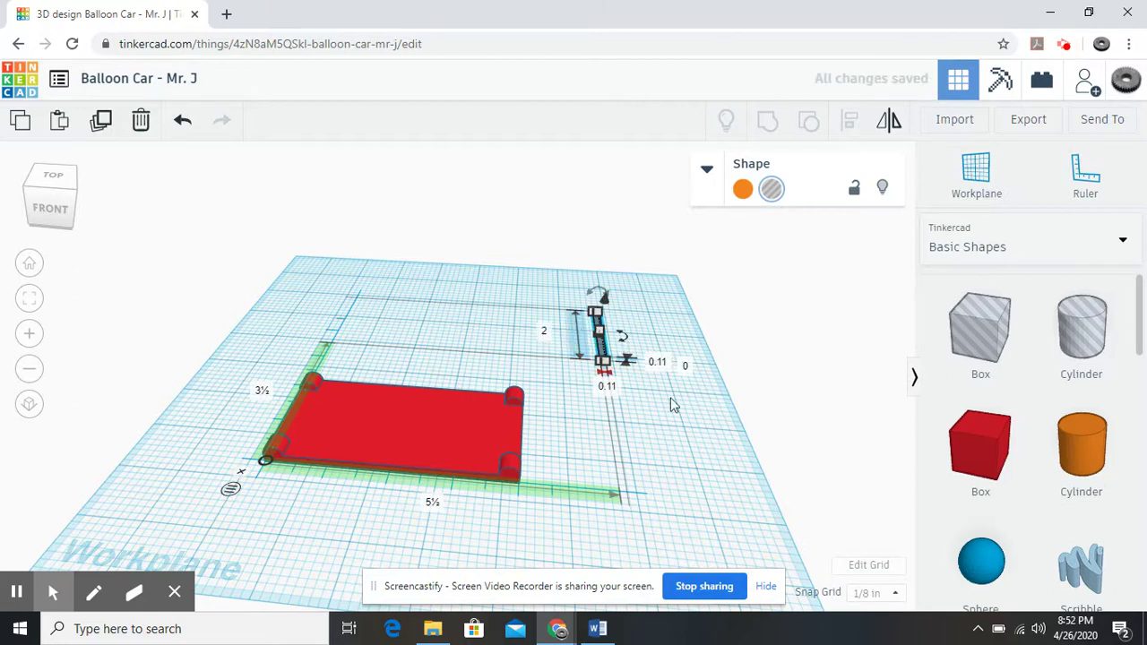
pyautogui.click(678, 443)
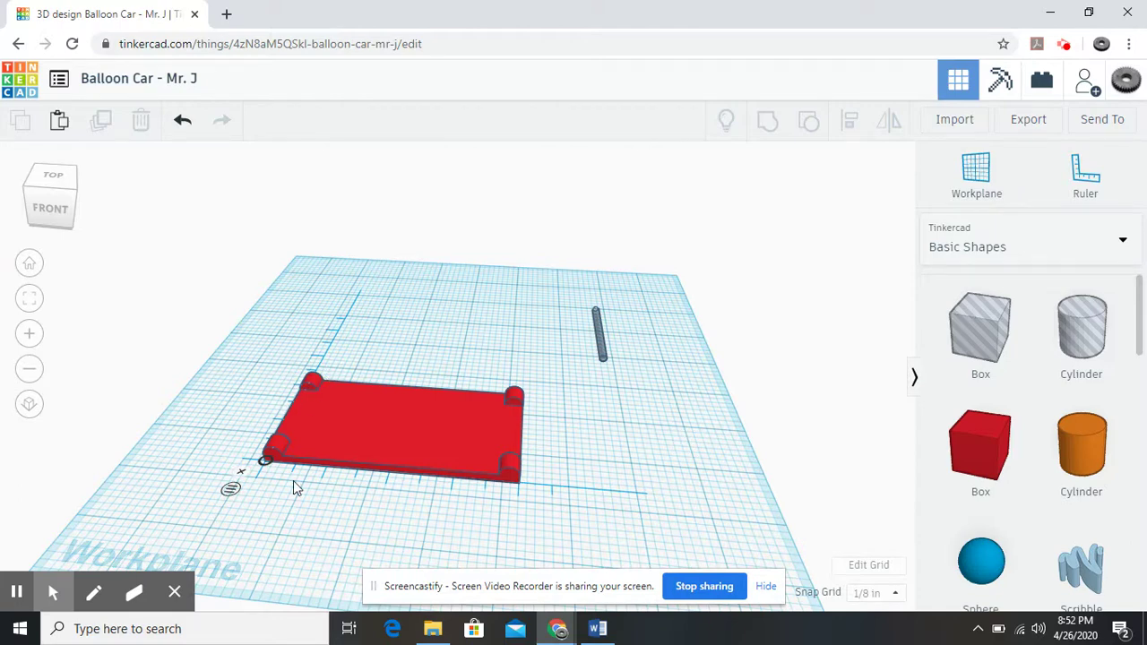
# Step: Make a copy of the thin cylinder hole and place it parallel to the original, a short distance farther from the plate
pyautogui.click(601, 331)
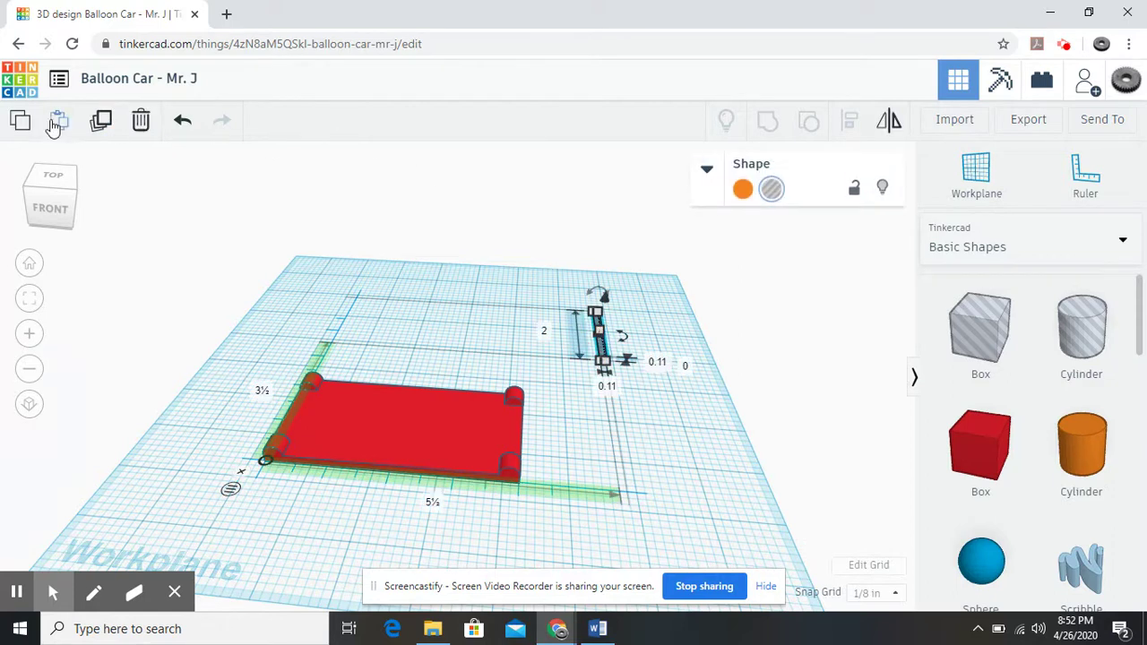
pyautogui.click(19, 126)
pyautogui.click(58, 123)
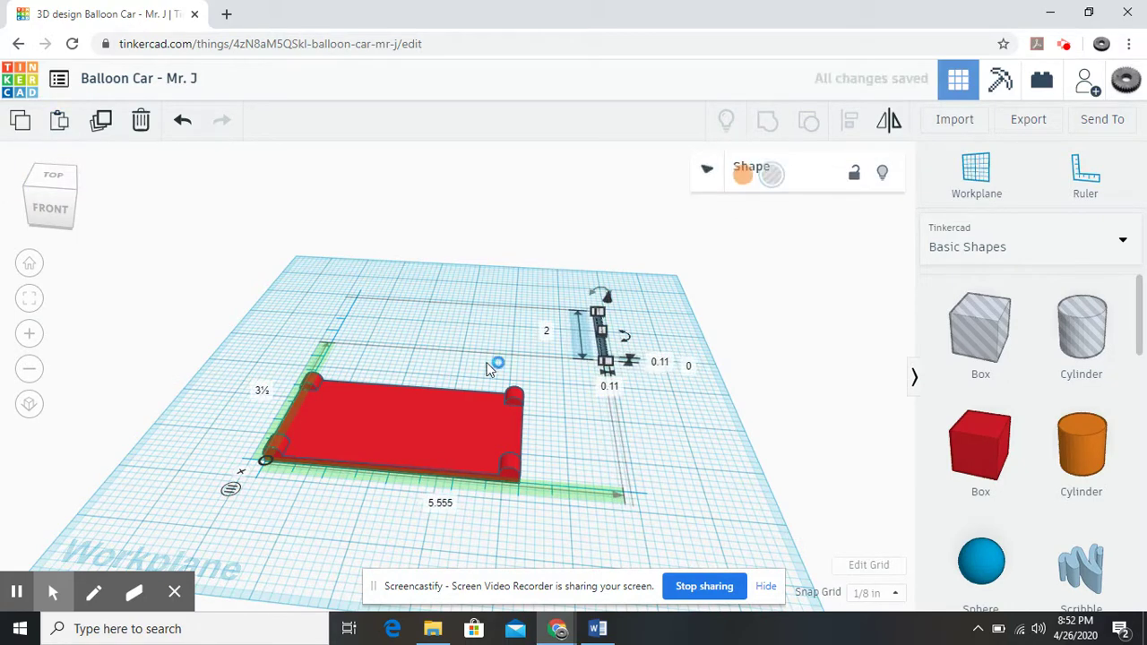
pyautogui.click(679, 454)
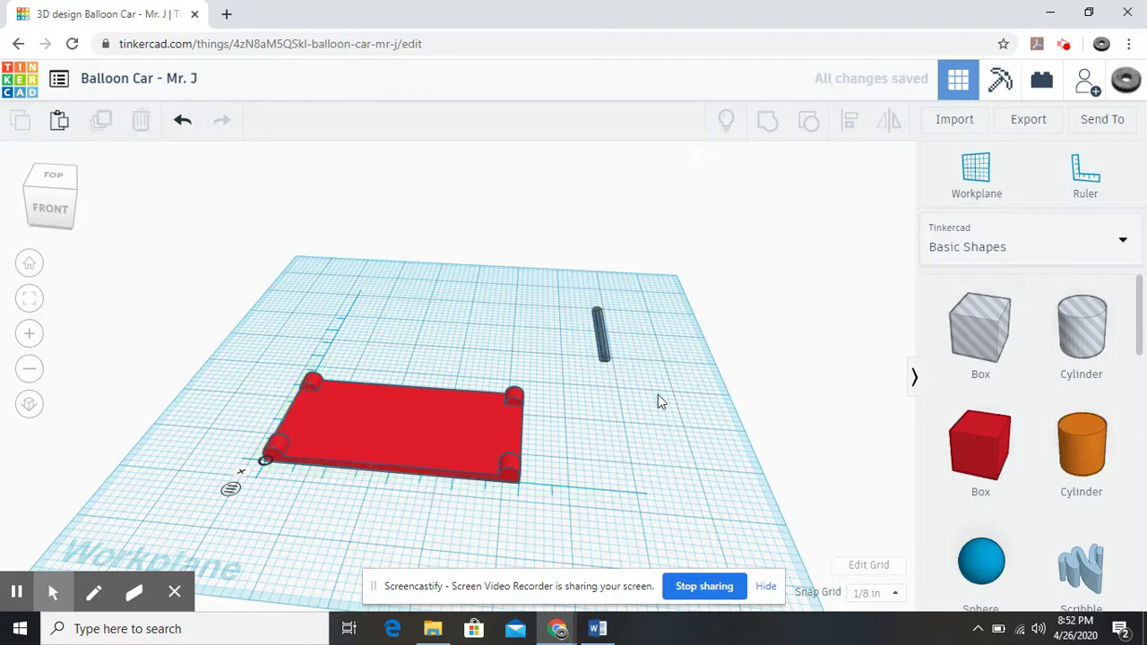
pyautogui.moveTo(607, 343); pyautogui.dragTo(642, 352)
pyautogui.click(730, 481)
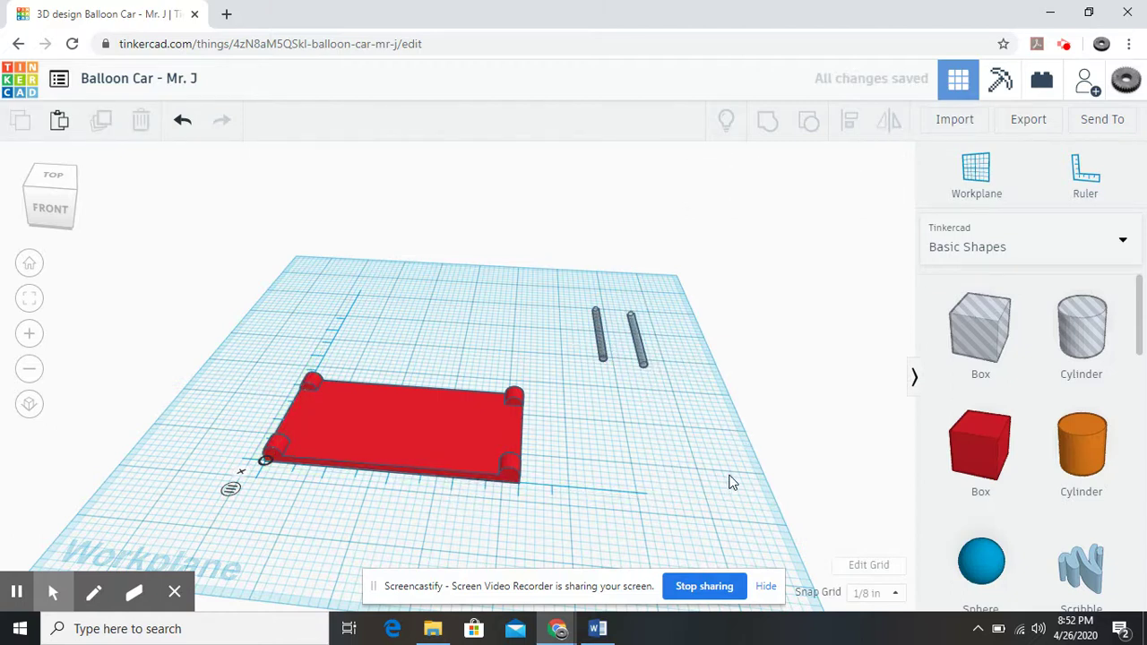